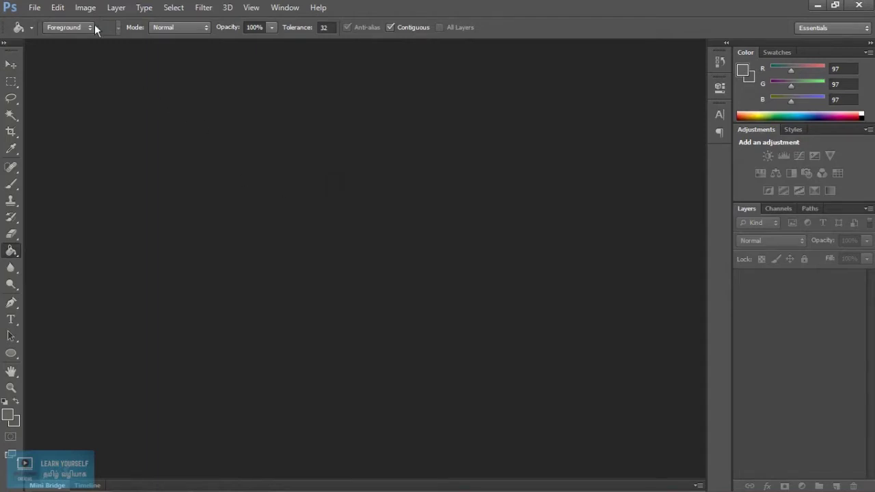
Step: Create a new 1280×720 px document
{"action": "left_click", "coordinate": [34, 10]}
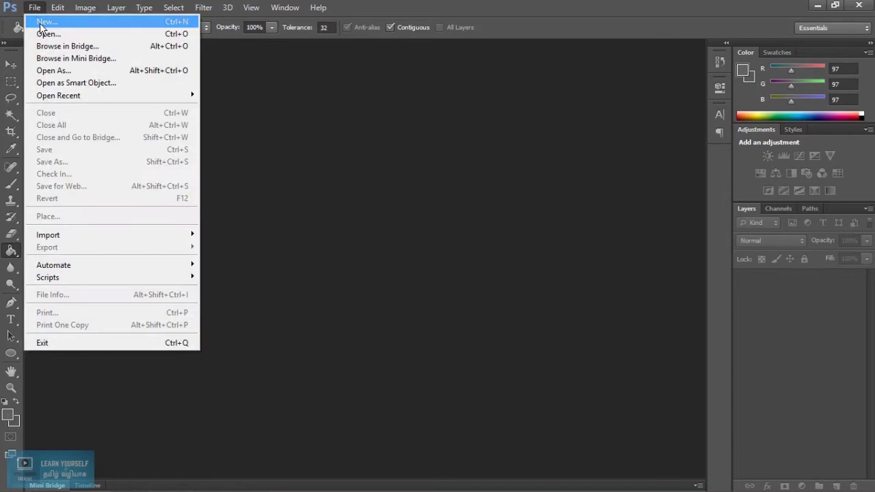
{"action": "left_click", "coordinate": [41, 23]}
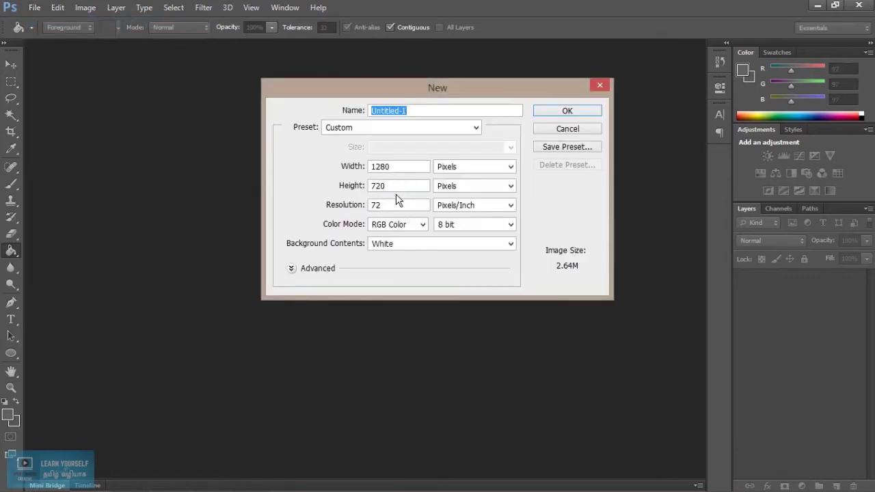
{"action": "left_click", "coordinate": [580, 114]}
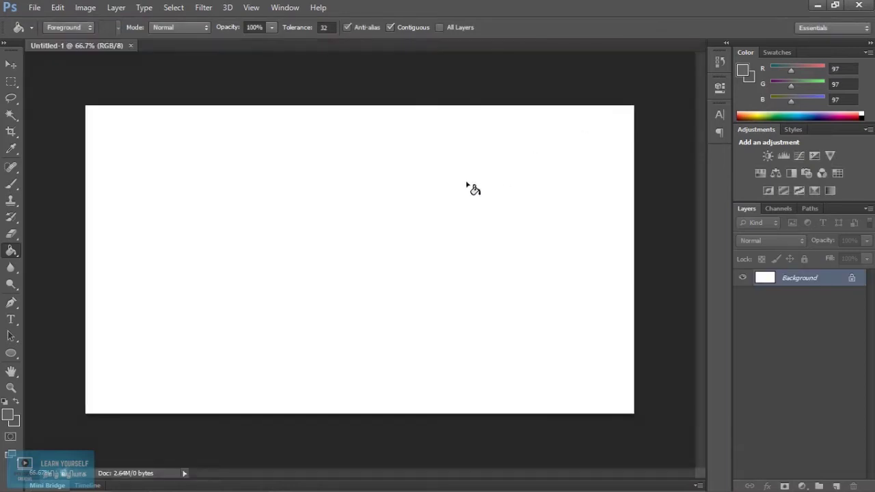
Step: Fill the background with dark grey 616160 (R97 G97 B96)
{"action": "left_click", "coordinate": [9, 416]}
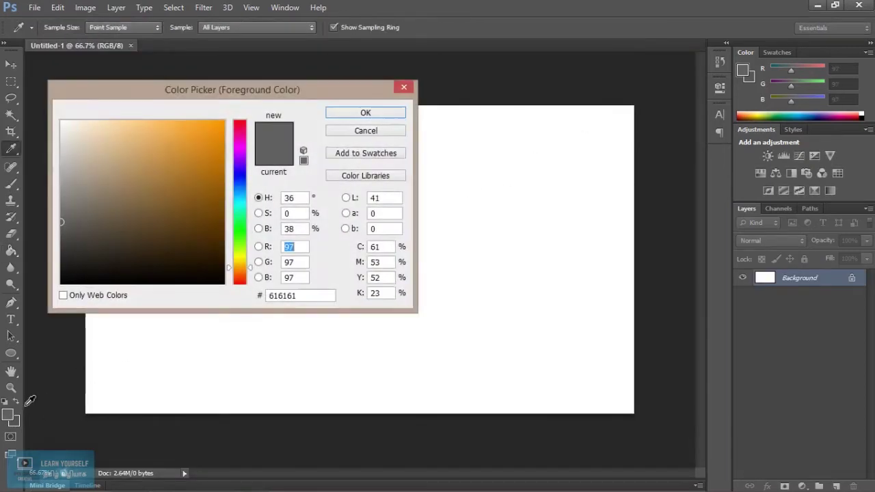
{"action": "left_click", "coordinate": [62, 222]}
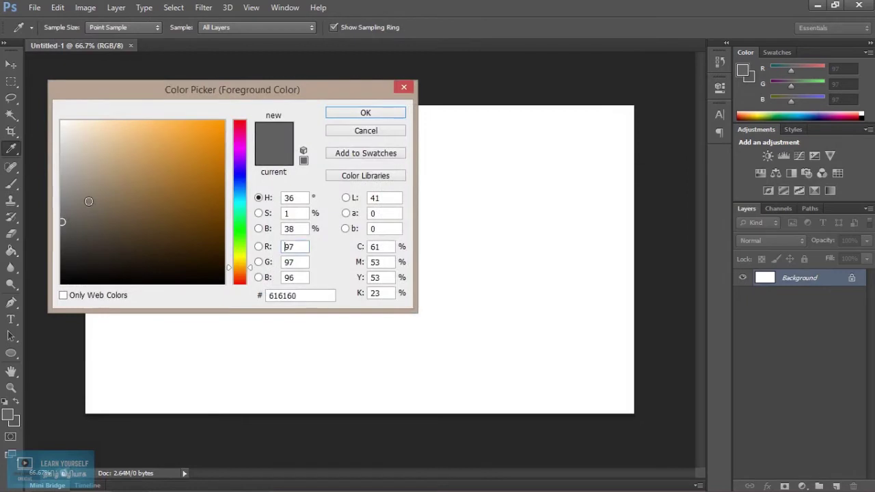
{"action": "left_click", "coordinate": [363, 115]}
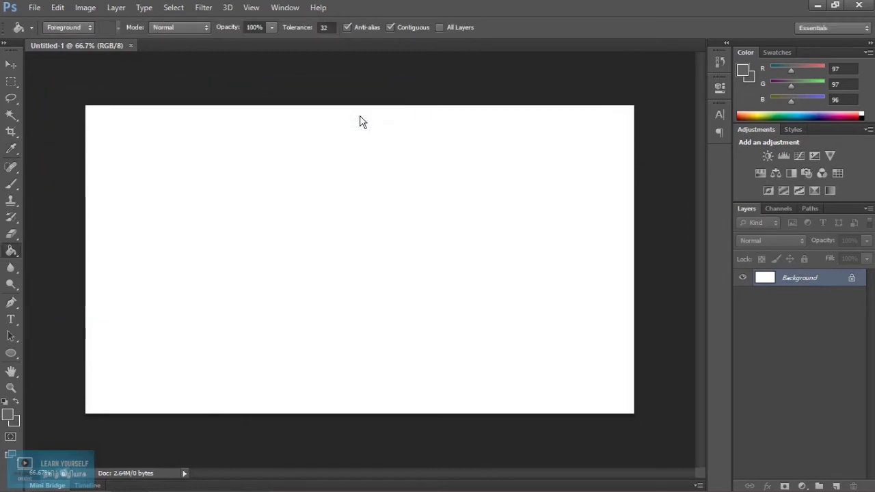
{"action": "left_click", "coordinate": [360, 118]}
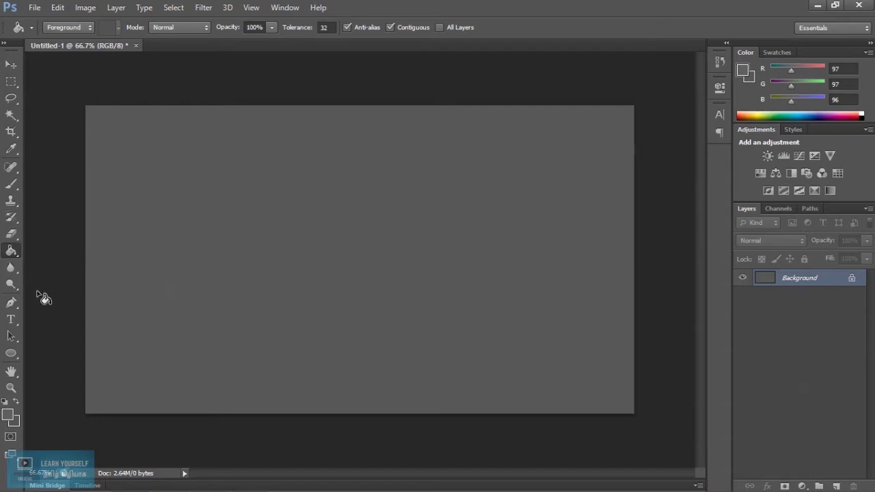
Step: Start a Bebas 58.33 pt text layer left of centre and set its colour to light grey
{"action": "left_click", "coordinate": [11, 320]}
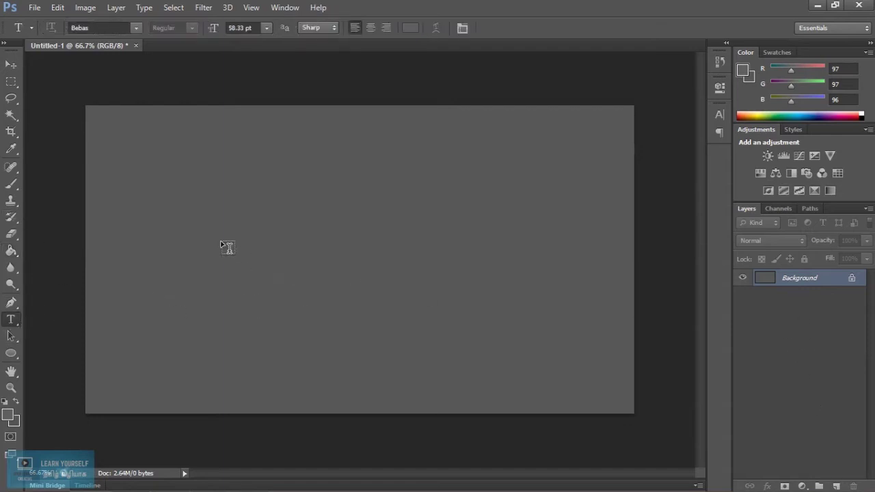
{"action": "left_click", "coordinate": [219, 241]}
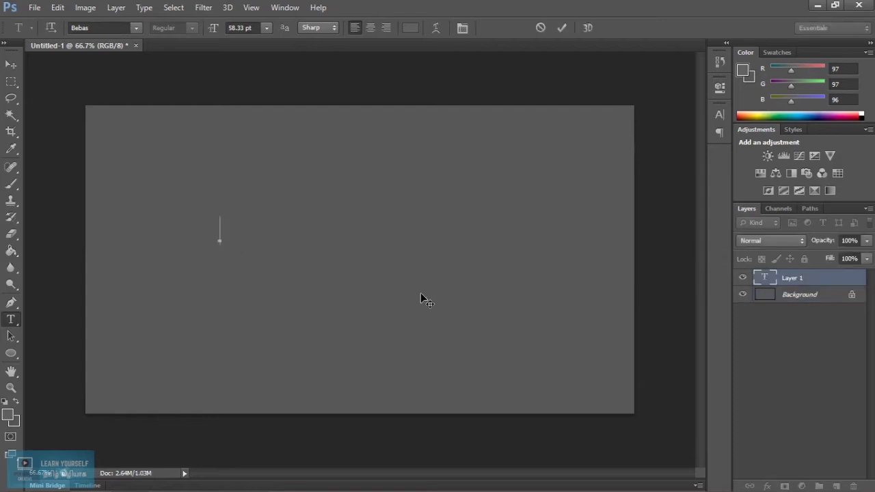
{"action": "type", "text": "H"}
{"action": "left_click", "coordinate": [410, 27]}
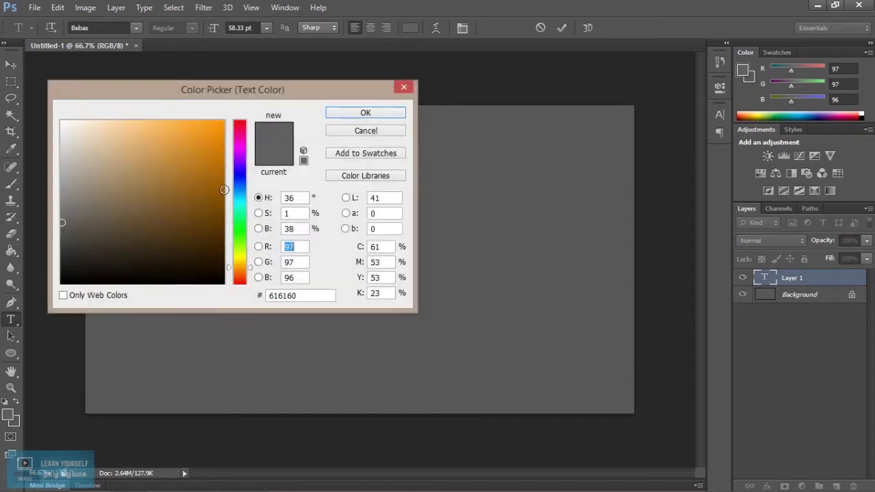
{"action": "left_click_drag", "start_coordinate": [62, 222], "coordinate": [60, 153]}
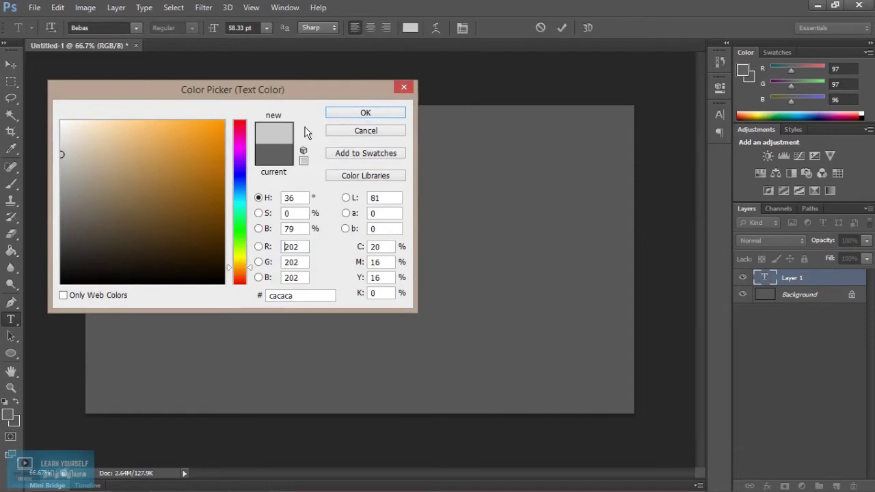
{"action": "left_click", "coordinate": [336, 113]}
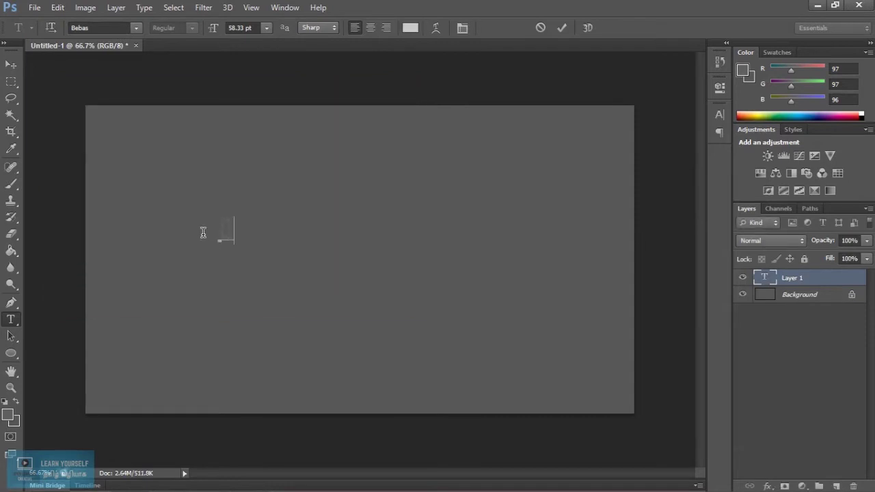
Step: Recolour the typed first letter to a slightly lighter grey
{"action": "left_click_drag", "start_coordinate": [211, 230], "coordinate": [235, 233]}
{"action": "left_click", "coordinate": [411, 28]}
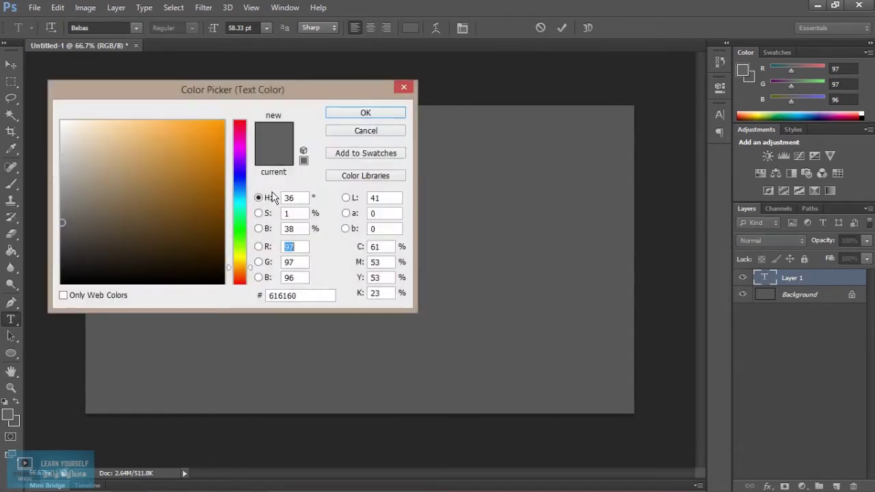
{"action": "left_click", "coordinate": [61, 185]}
{"action": "left_click_drag", "start_coordinate": [48, 182], "coordinate": [48, 176]}
{"action": "left_click", "coordinate": [344, 113]}
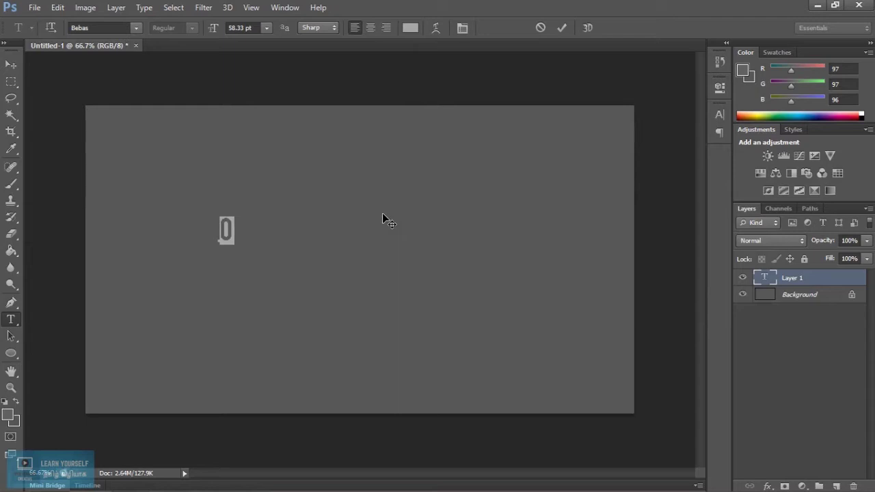
Step: Finish typing 'OPEN LEARNING', correcting the mistyped letters
{"action": "key", "text": "Right"}
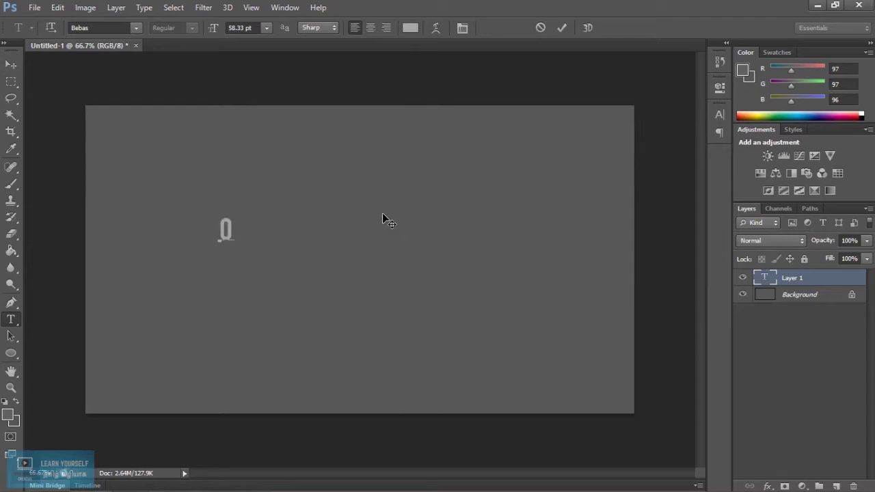
{"action": "type", "text": "PEN L"}
{"action": "key", "text": "BackSpace"}
{"action": "key", "text": "BackSpace"}
{"action": "type", "text": "LE"}
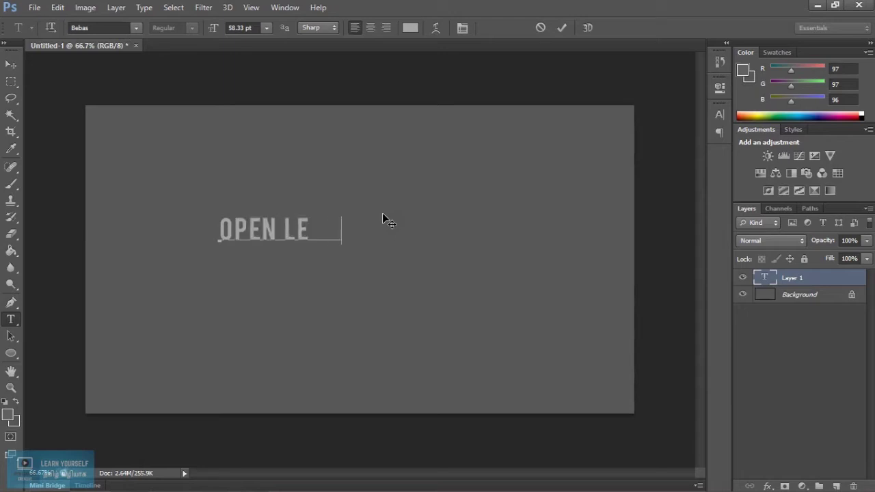
{"action": "type", "text": "ARNING"}
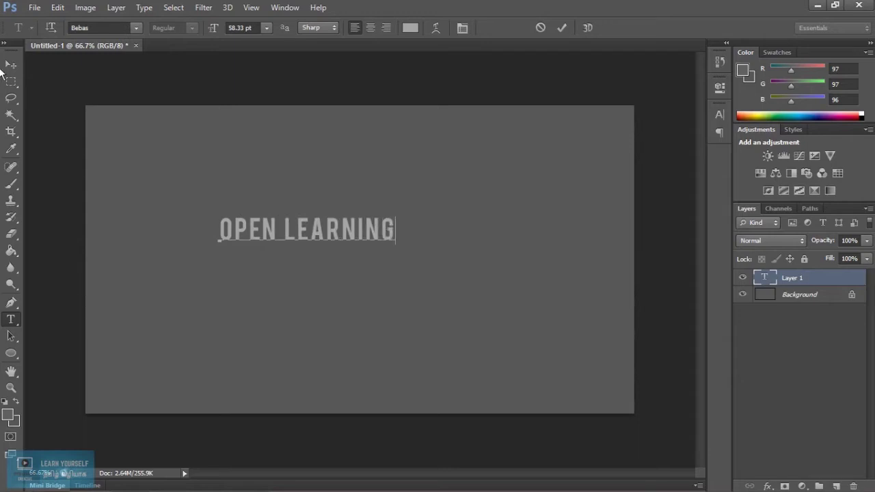
{"action": "left_click", "coordinate": [11, 64]}
Step: Scale the OPEN LEARNING text to about 216% and centre it on the canvas
{"action": "left_click_drag", "start_coordinate": [330, 229], "coordinate": [321, 247]}
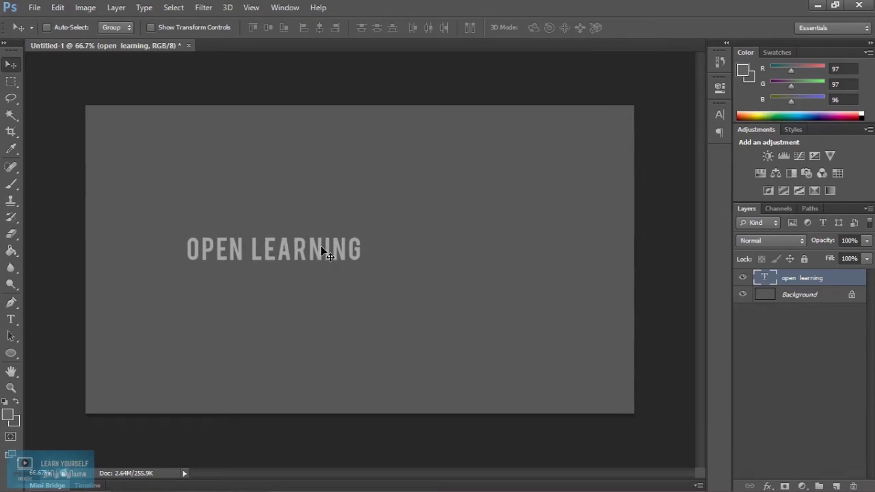
{"action": "key", "text": "ctrl+t"}
{"action": "mouse_move", "coordinate": [362, 264]}
{"action": "left_mouse_down"}
{"action": "mouse_move", "coordinate": [462, 305]}
{"action": "mouse_move", "coordinate": [562, 329]}
{"action": "left_mouse_up"}
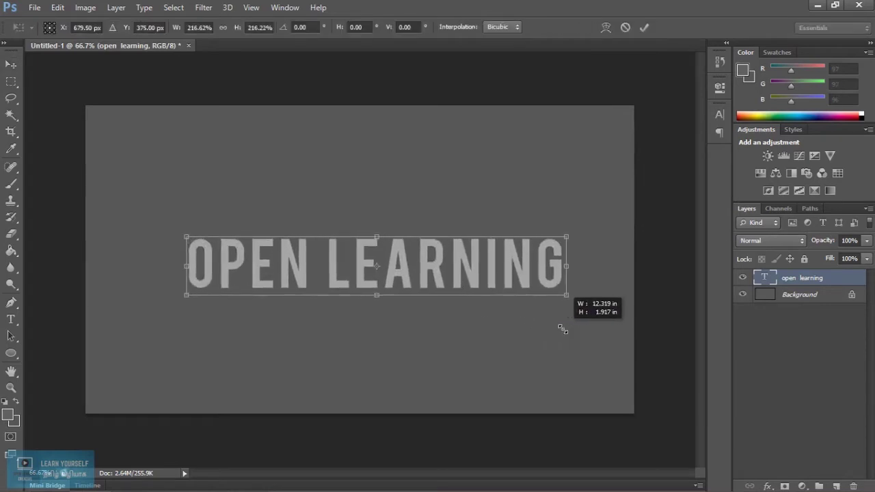
{"action": "left_click_drag", "start_coordinate": [400, 271], "coordinate": [393, 270]}
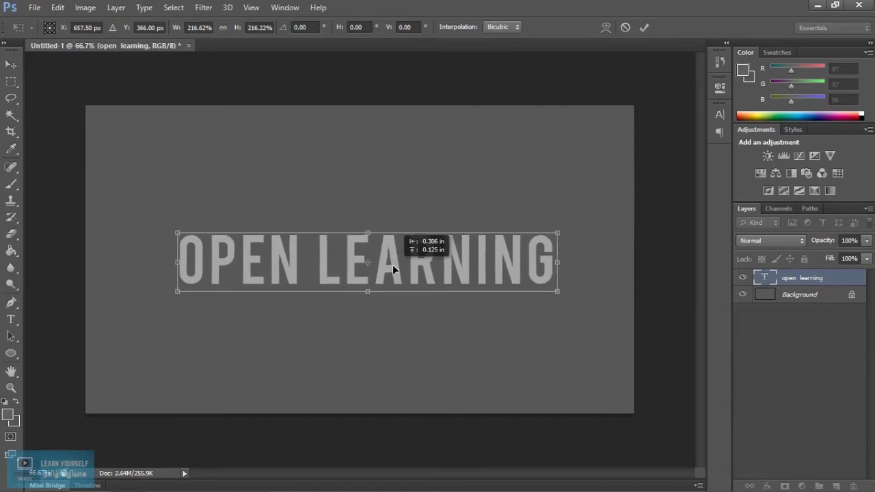
{"action": "left_click", "coordinate": [10, 69]}
{"action": "left_click", "coordinate": [368, 198]}
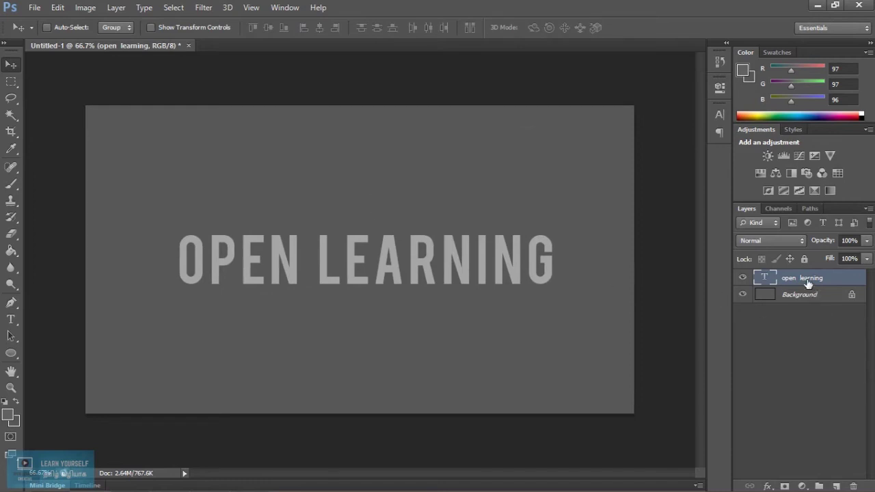
Step: Duplicate the open learning text layer and hide the copy
{"action": "key", "text": "ctrl+j"}
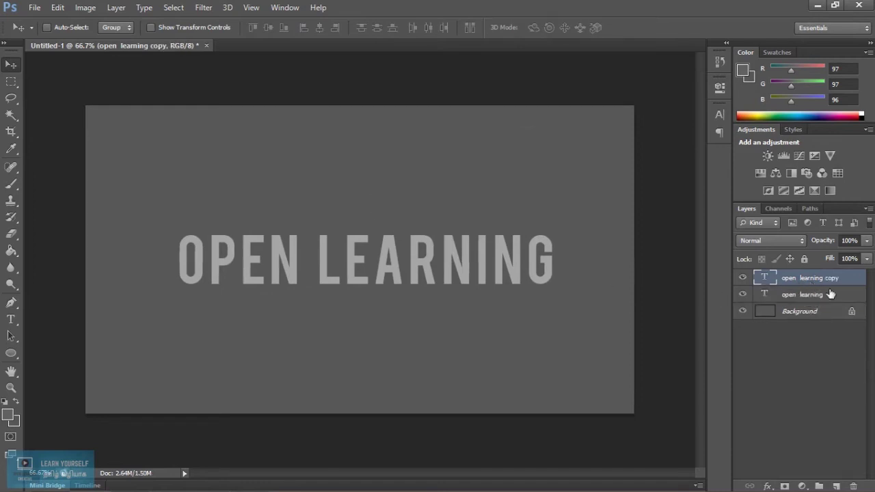
{"action": "left_click", "coordinate": [743, 279]}
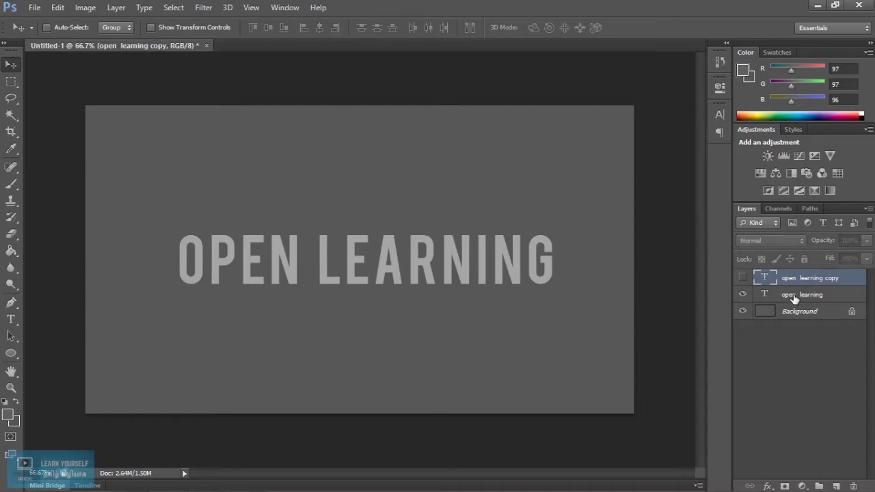
{"action": "left_click", "coordinate": [793, 298]}
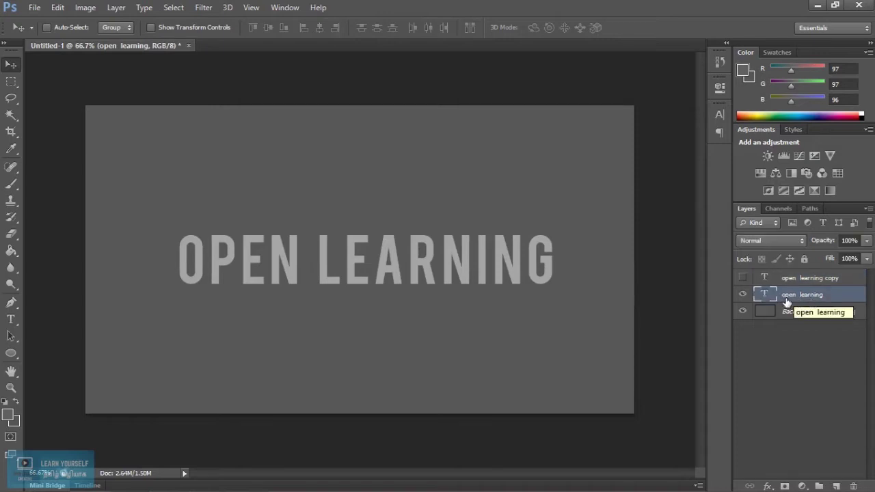
Step: Convert the original text layer into a 3D extrusion
{"action": "right_click", "coordinate": [800, 296]}
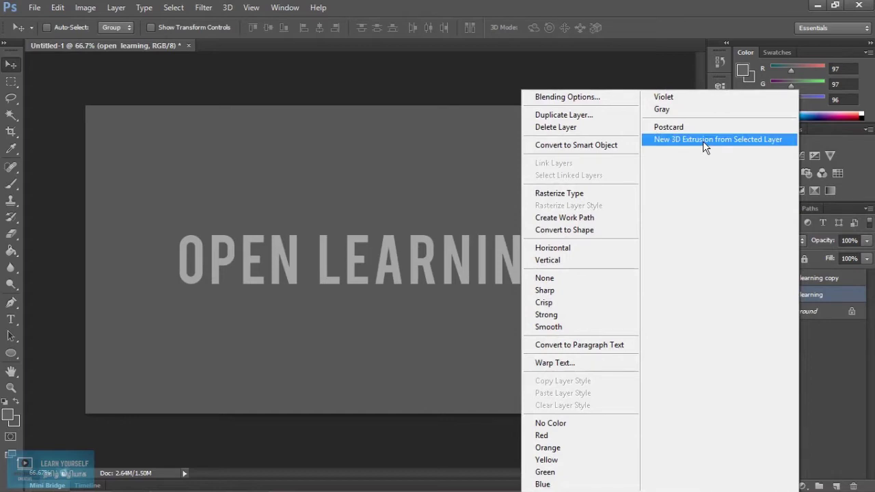
{"action": "left_click", "coordinate": [703, 141]}
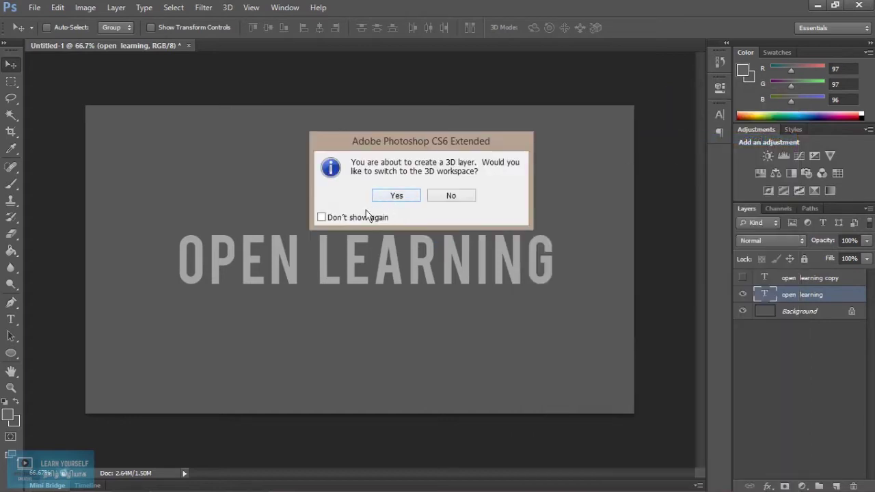
{"action": "left_click", "coordinate": [388, 197]}
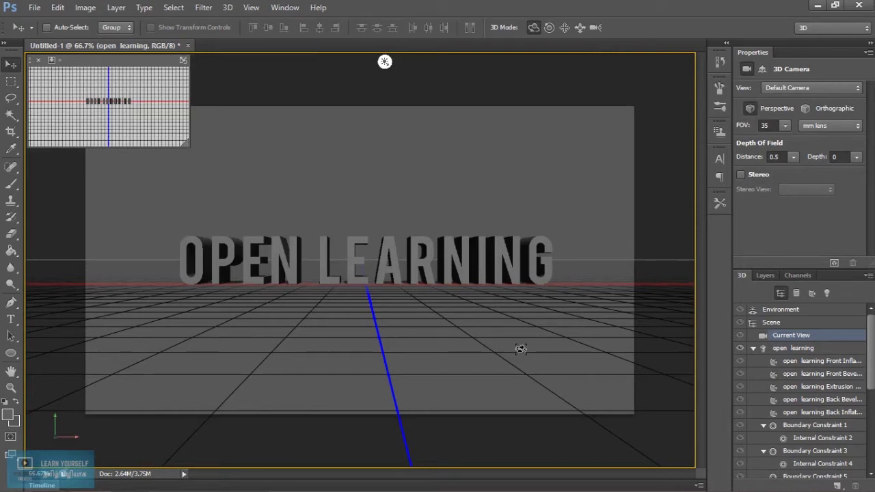
{"action": "left_click", "coordinate": [763, 274]}
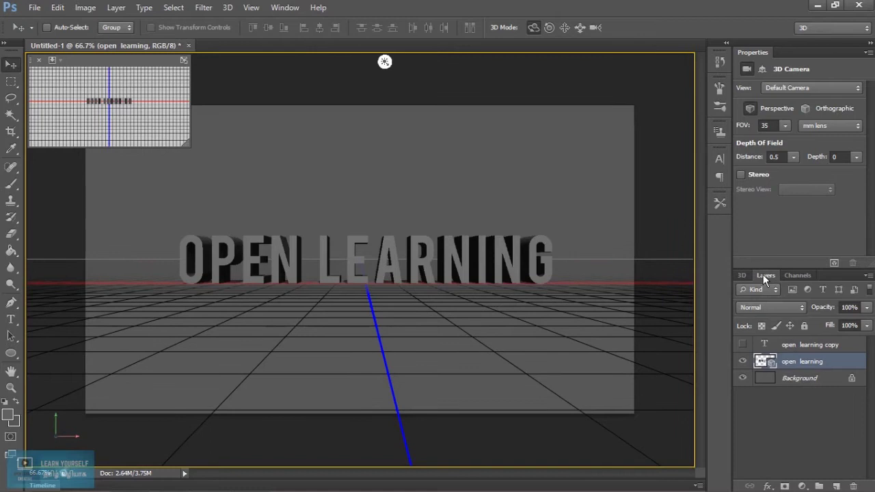
{"action": "left_click", "coordinate": [798, 381]}
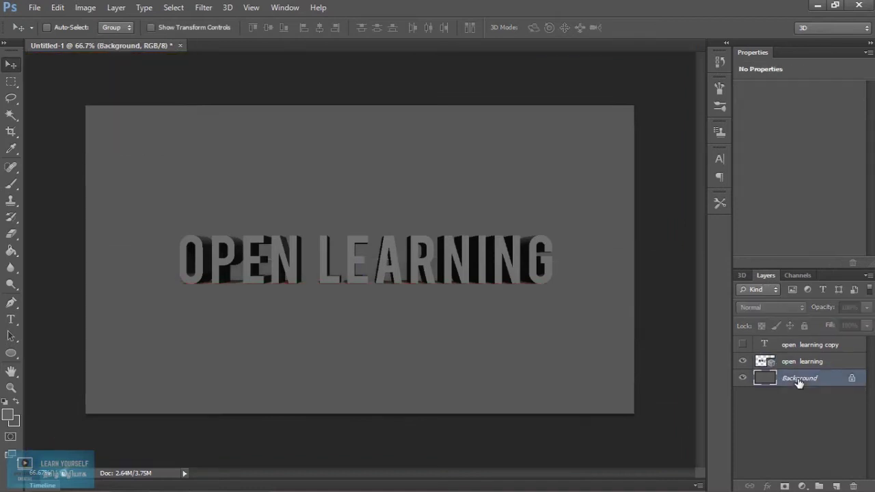
Step: Convert the Background layer into a 3D postcard
{"action": "right_click", "coordinate": [798, 382]}
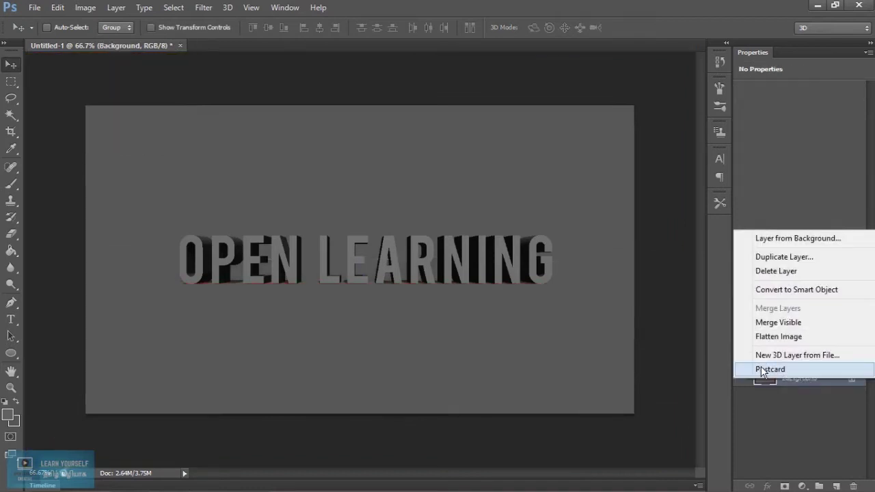
{"action": "left_click", "coordinate": [794, 369]}
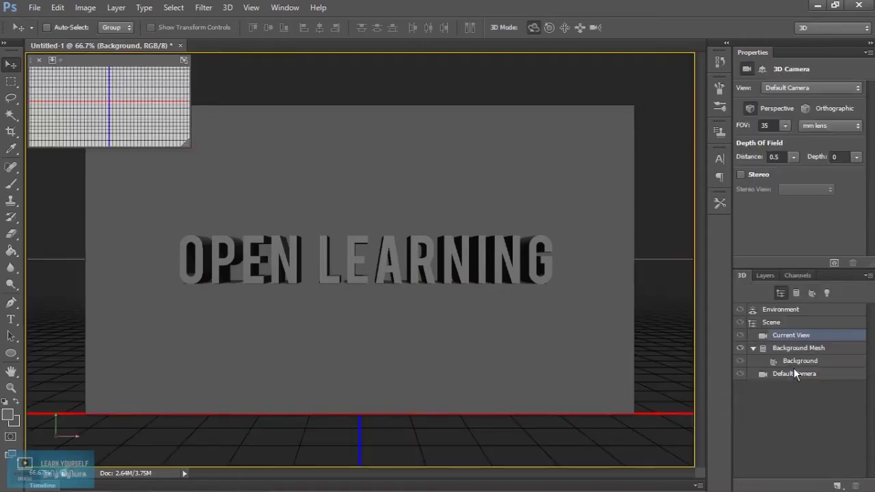
{"action": "left_click", "coordinate": [761, 275]}
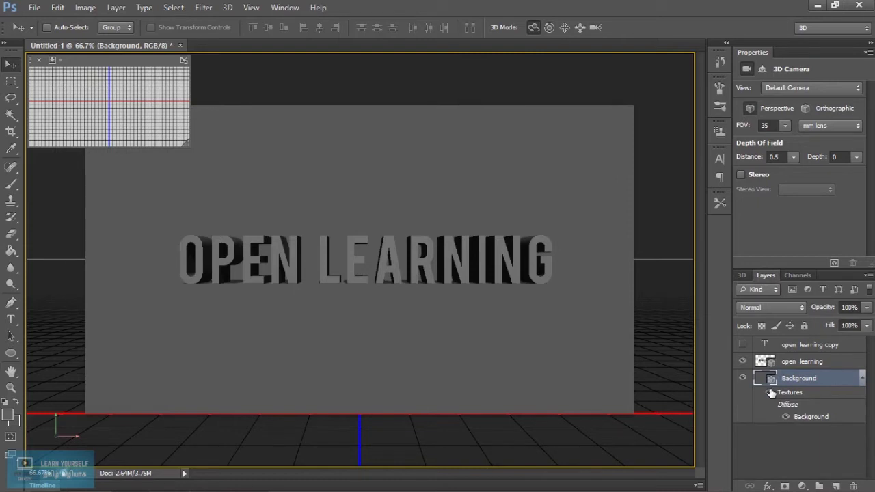
Step: Select both the open learning 3D text and Background layers together
{"action": "left_click", "coordinate": [793, 362]}
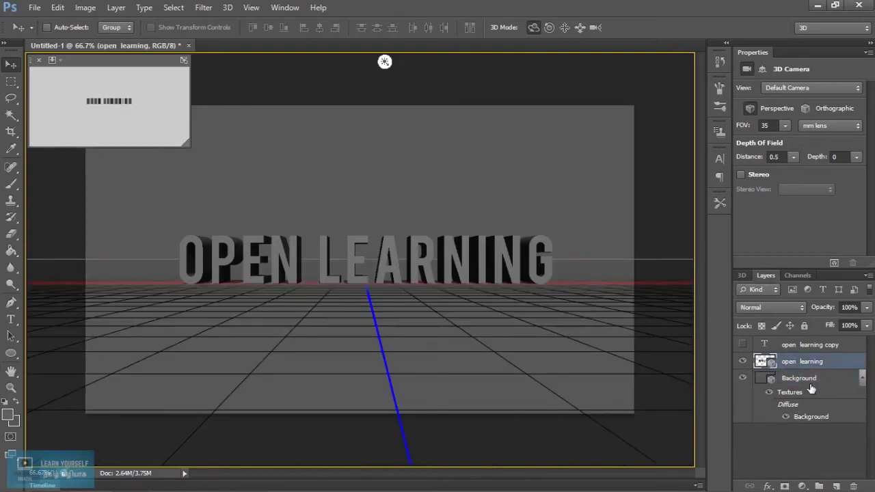
{"action": "left_click", "coordinate": [800, 378]}
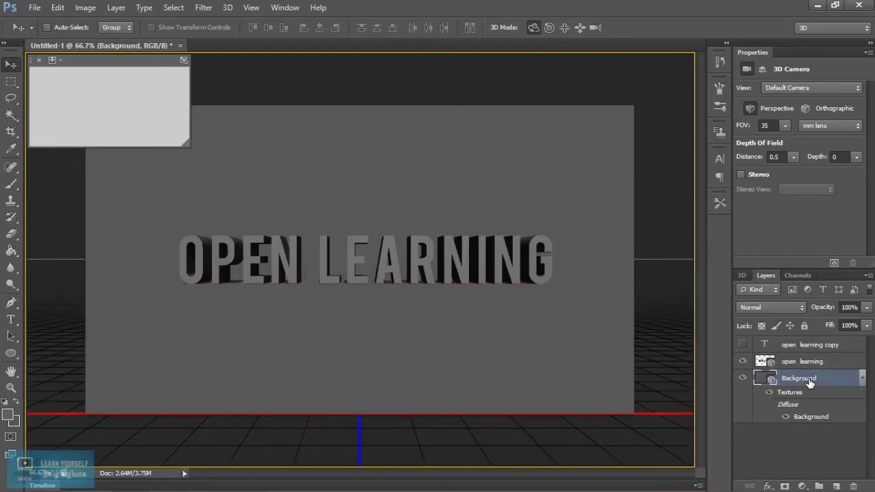
{"action": "left_click", "coordinate": [797, 346]}
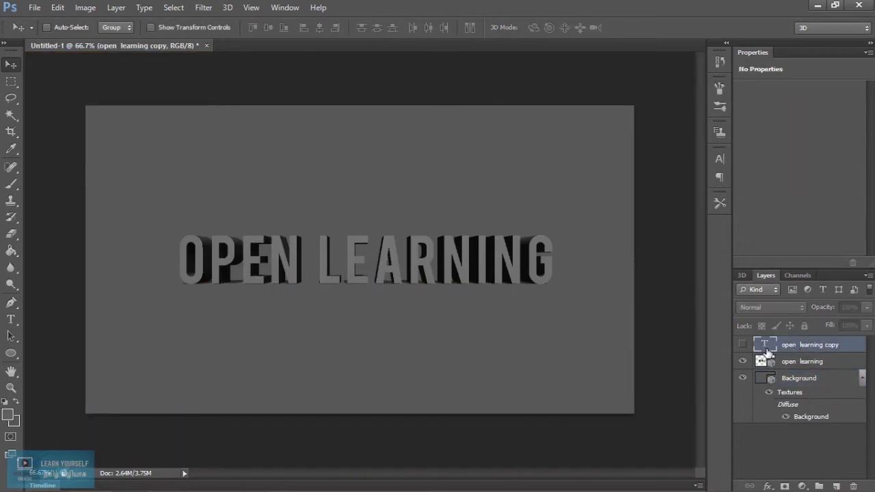
{"action": "left_click", "coordinate": [806, 362]}
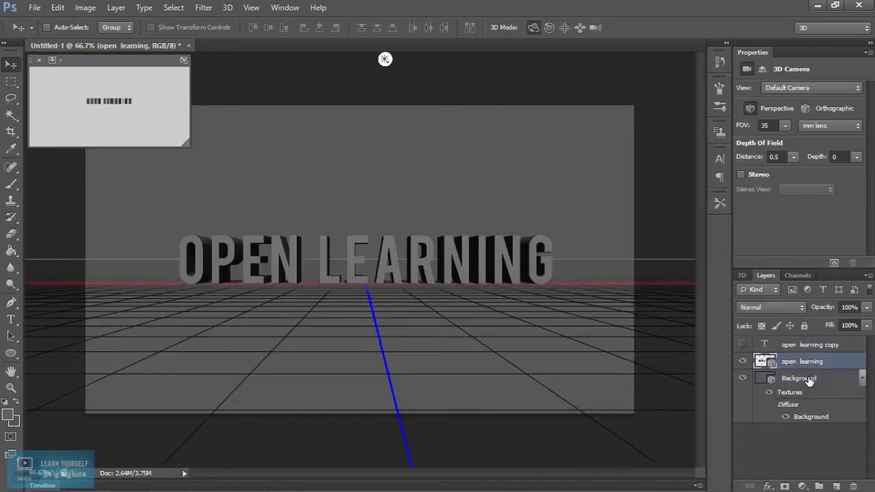
{"action": "left_click", "coordinate": [808, 379], "text": "shift"}
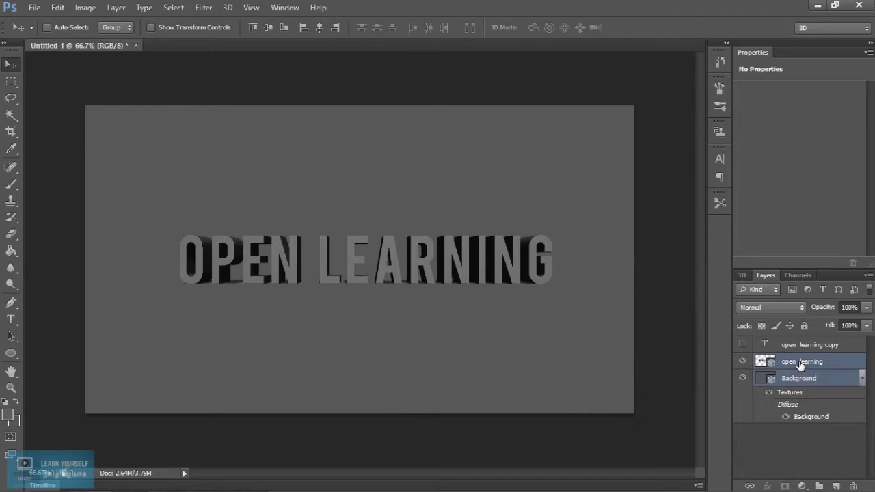
Step: Merge the text and Background 3D layers into one scene
{"action": "key", "text": "ctrl+e"}
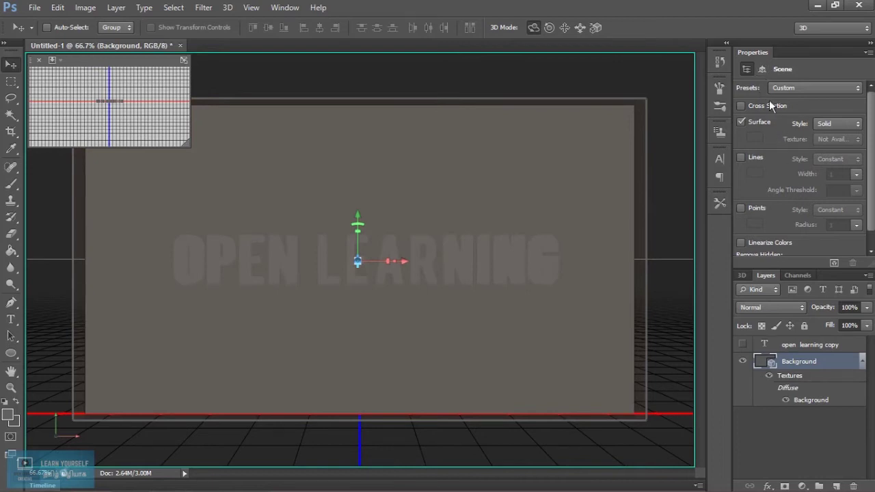
{"action": "left_click", "coordinate": [743, 276]}
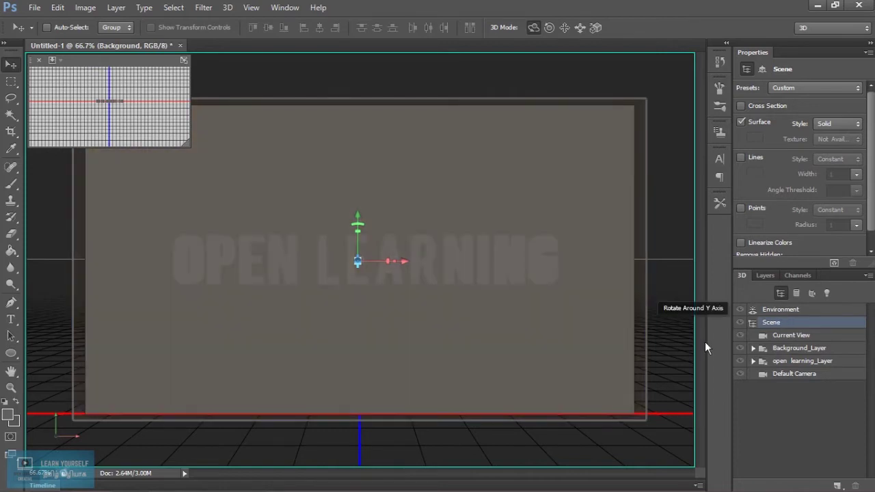
{"action": "left_click", "coordinate": [780, 311]}
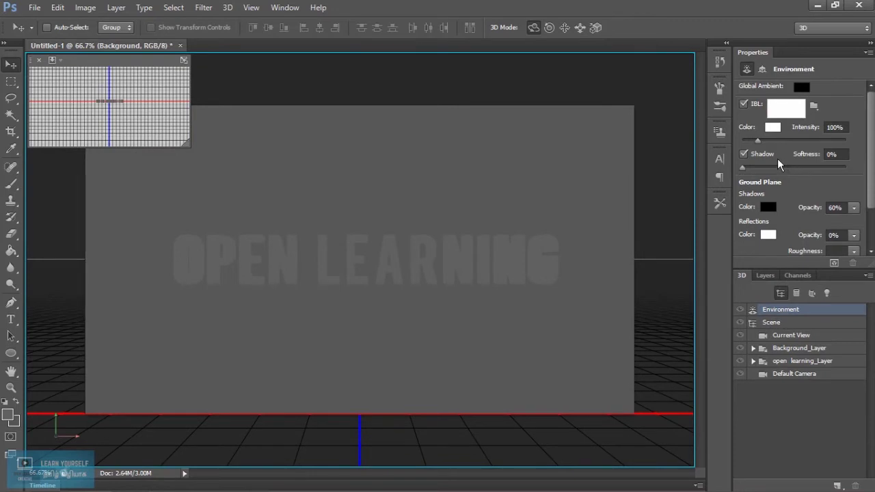
Step: Set the environment light intensity to 141% and shadow softness to 27%
{"action": "left_click_drag", "start_coordinate": [757, 142], "coordinate": [766, 146]}
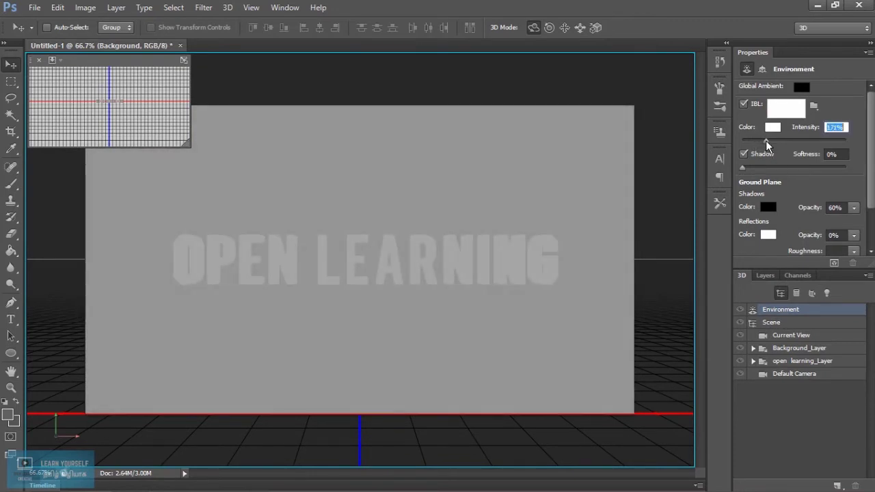
{"action": "left_click_drag", "start_coordinate": [766, 142], "coordinate": [764, 142]}
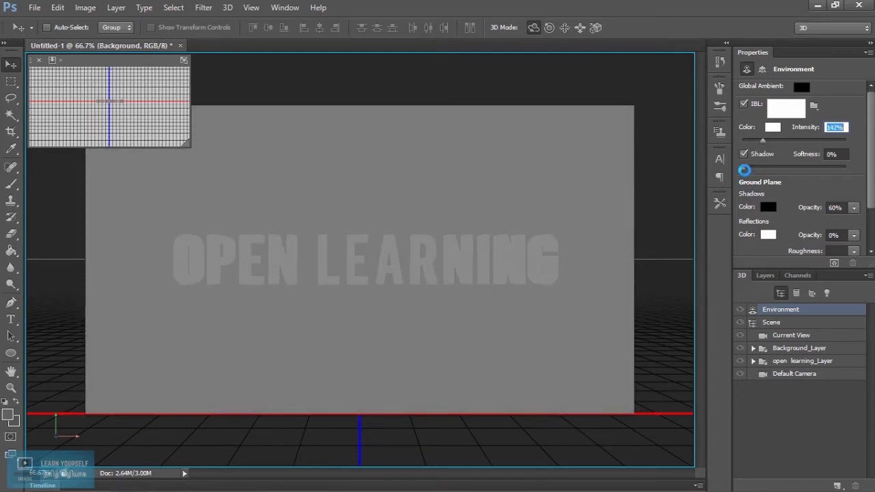
{"action": "left_click_drag", "start_coordinate": [742, 167], "coordinate": [753, 169]}
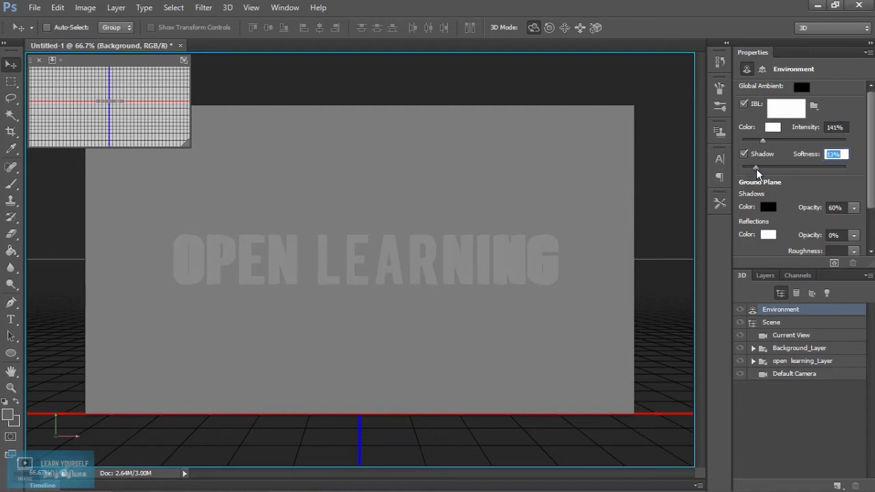
{"action": "left_click_drag", "start_coordinate": [761, 169], "coordinate": [772, 172]}
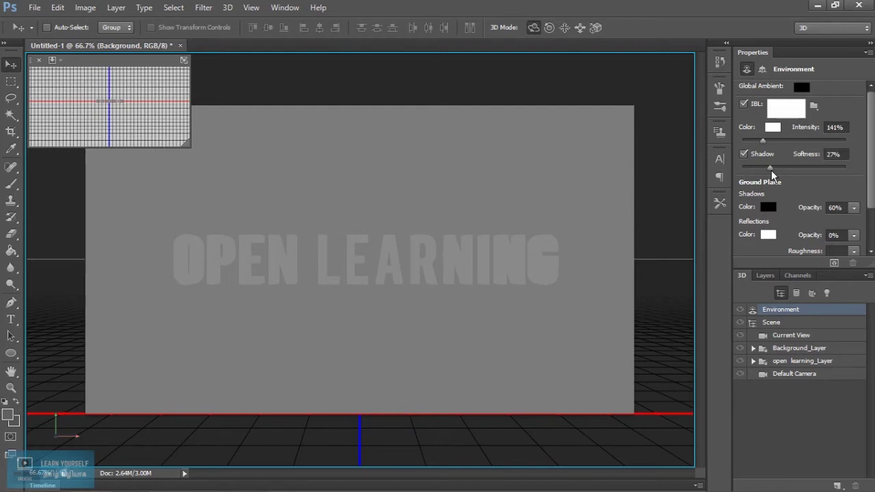
{"action": "left_click", "coordinate": [227, 8]}
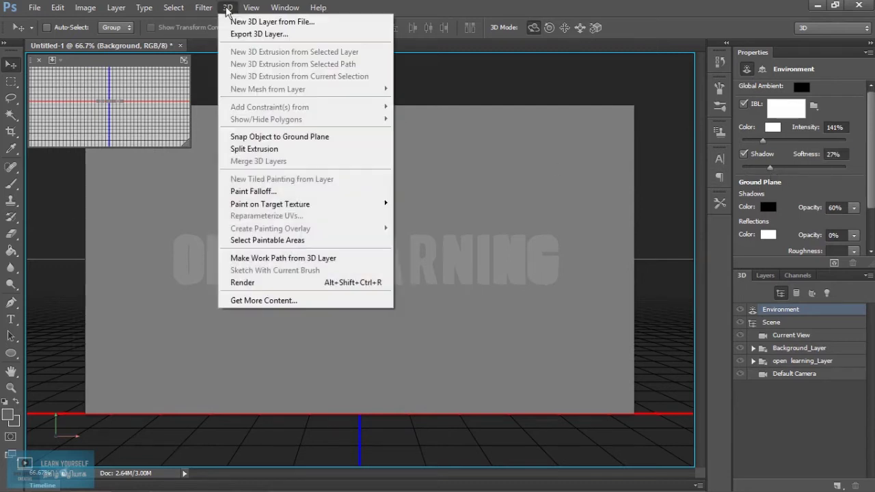
Step: Render the 3D scene, then rasterize the 3D layer into flat pixels
{"action": "left_click", "coordinate": [254, 283]}
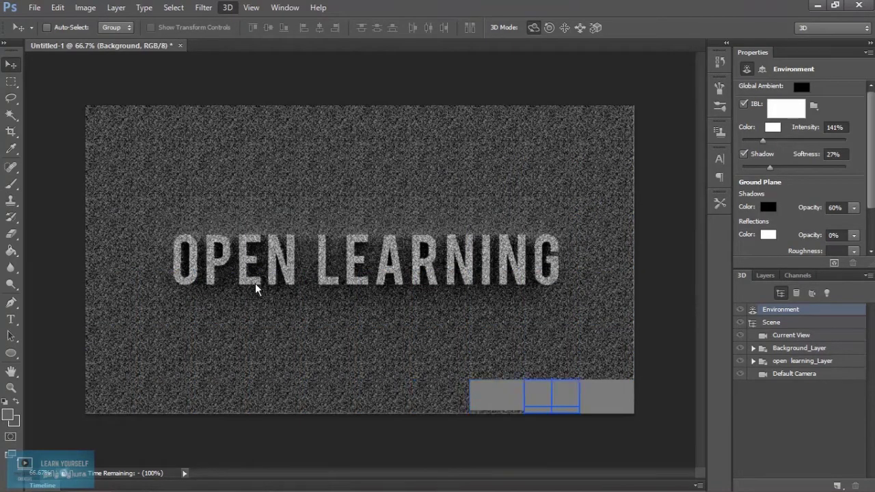
{"action": "left_click", "coordinate": [425, 276]}
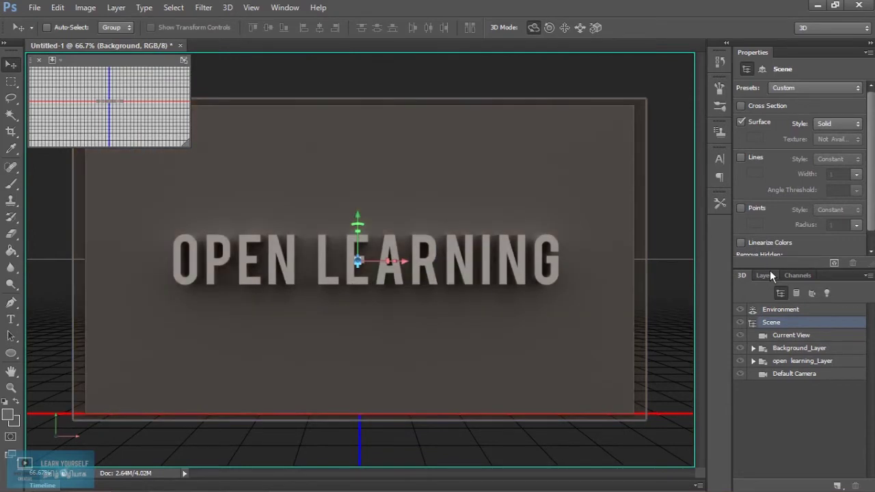
{"action": "left_click", "coordinate": [768, 274]}
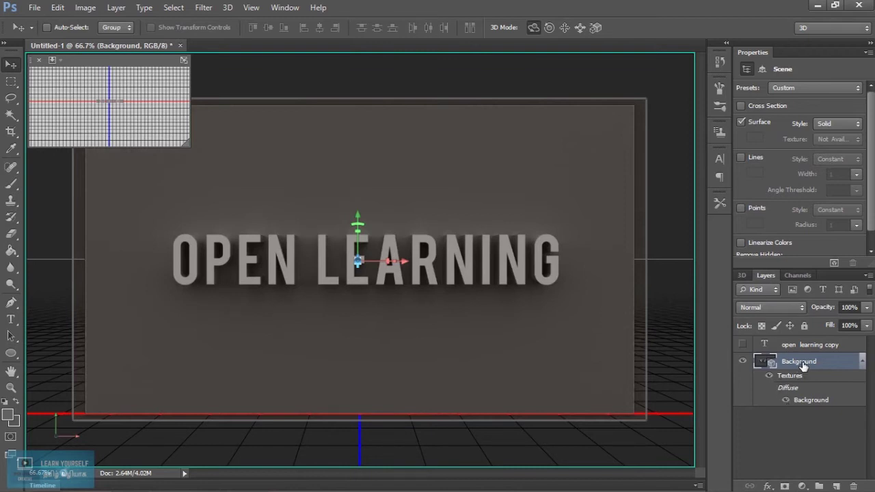
{"action": "right_click", "coordinate": [803, 367]}
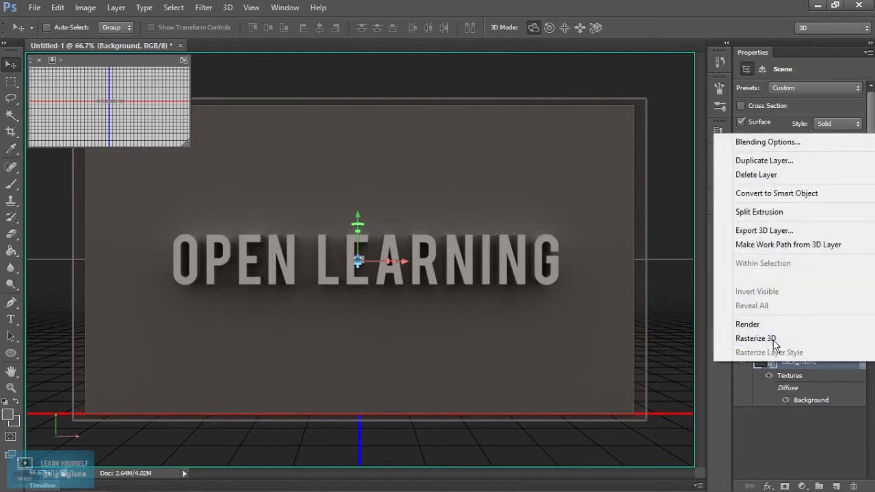
{"action": "left_click", "coordinate": [714, 335]}
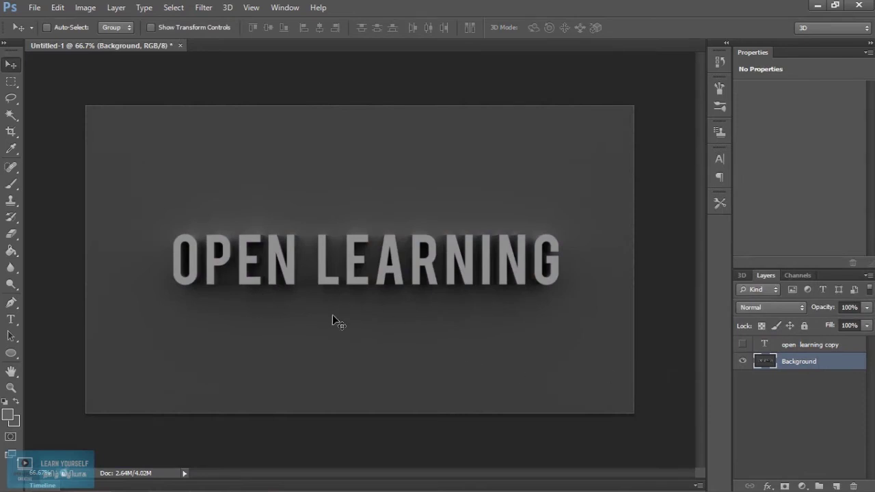
{"action": "scroll", "coordinate": [352, 332], "scroll_direction": "up", "scroll_amount": 1, "text": "alt"}
Step: Make the open learning copy text visible and scale it to about 103%
{"action": "scroll", "coordinate": [352, 328], "scroll_direction": "up", "scroll_amount": 1, "text": "alt"}
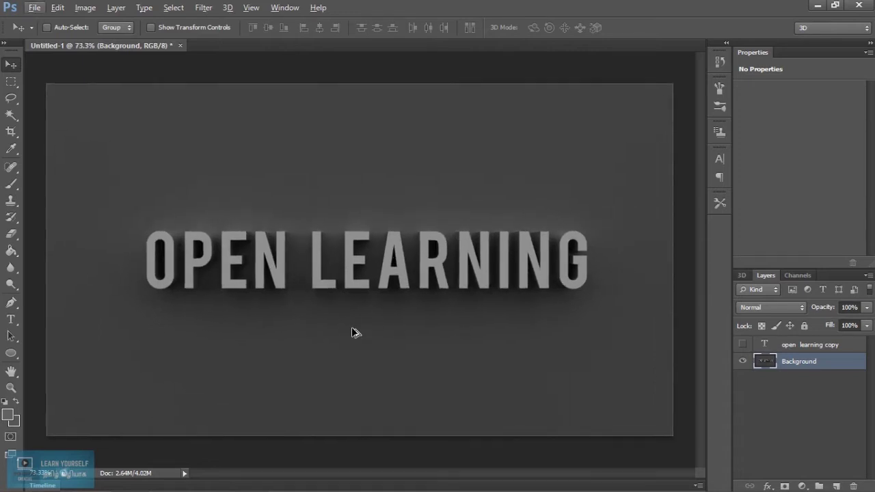
{"action": "left_click", "coordinate": [778, 345]}
{"action": "left_click", "coordinate": [744, 346]}
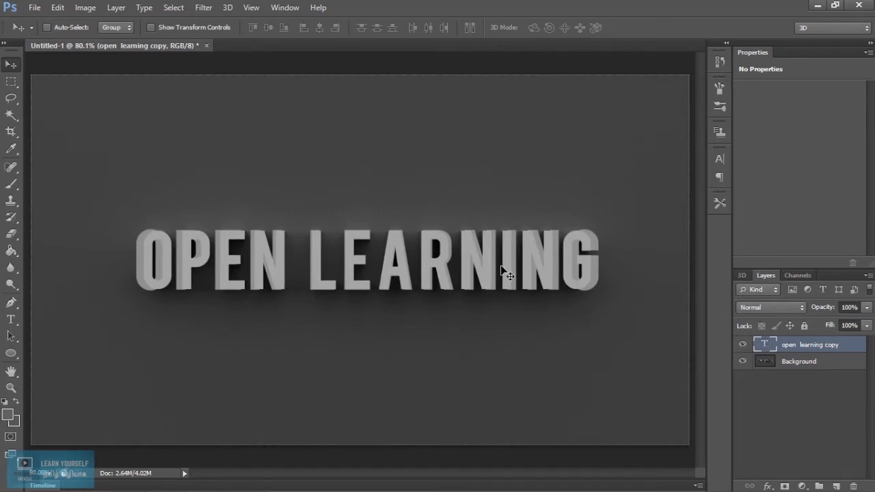
{"action": "key", "text": "ctrl+t"}
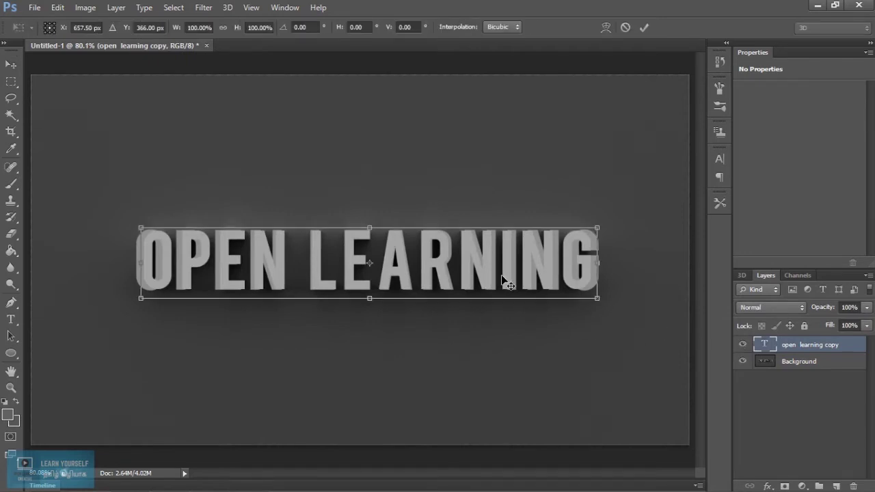
{"action": "left_click_drag", "start_coordinate": [596, 300], "coordinate": [600, 301]}
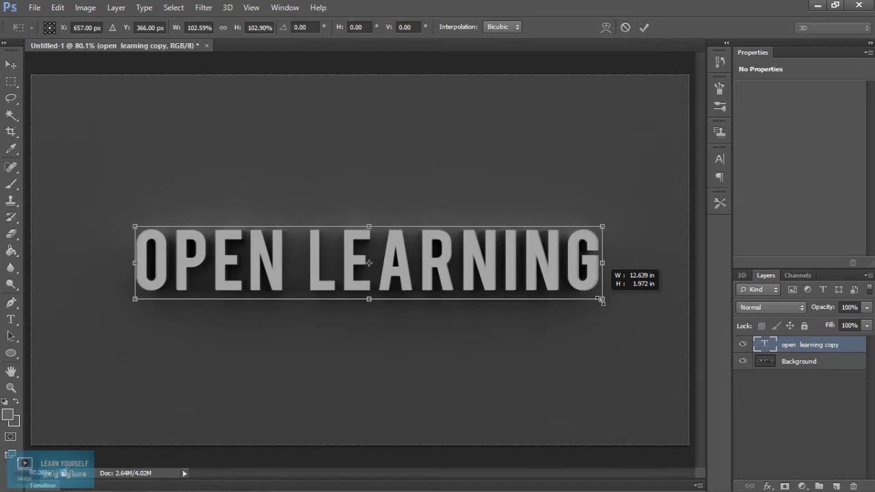
{"action": "left_click", "coordinate": [10, 65]}
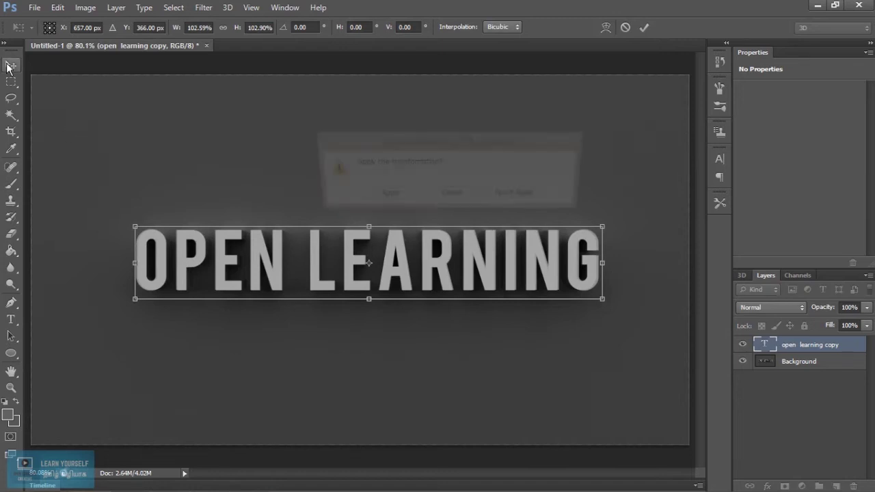
{"action": "left_click", "coordinate": [404, 199]}
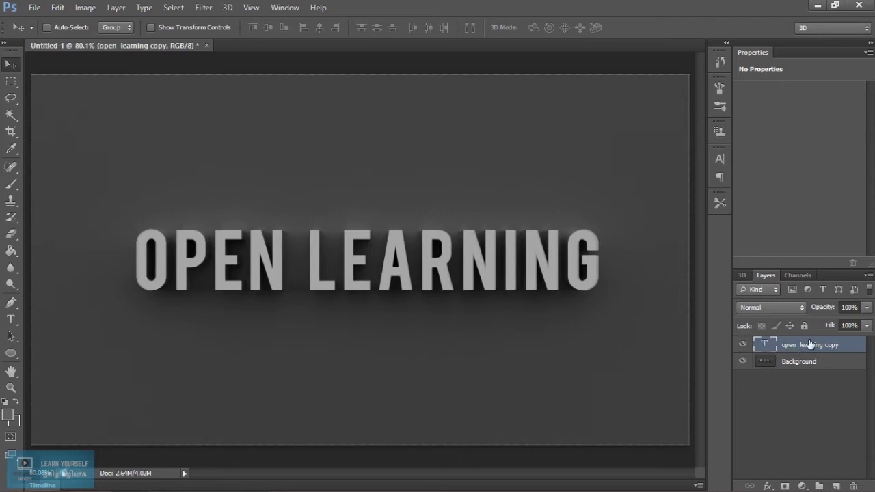
Step: Lower the copy text layer's opacity to 0% and open its Blending Options
{"action": "left_click", "coordinate": [867, 307]}
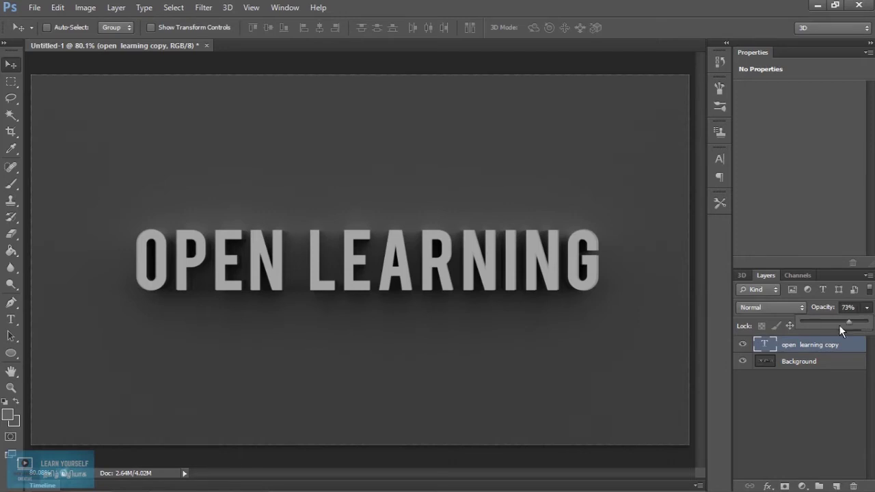
{"action": "left_click_drag", "start_coordinate": [849, 322], "coordinate": [813, 322]}
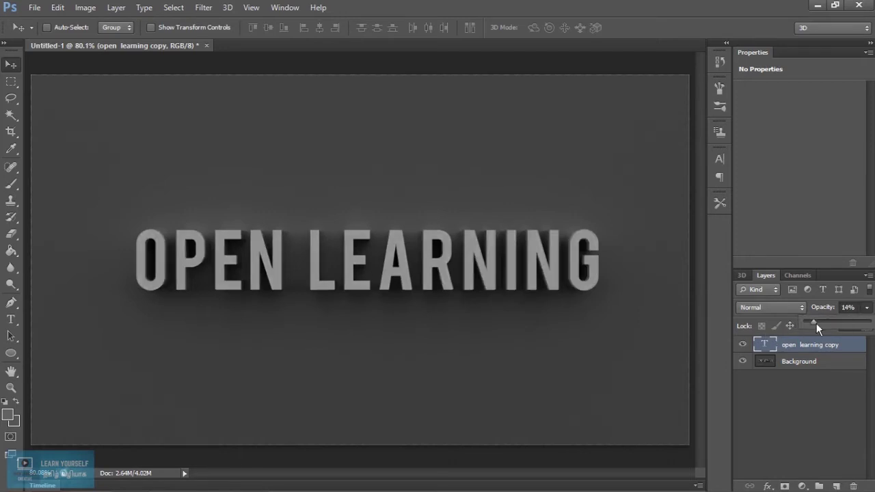
{"action": "right_click", "coordinate": [786, 346]}
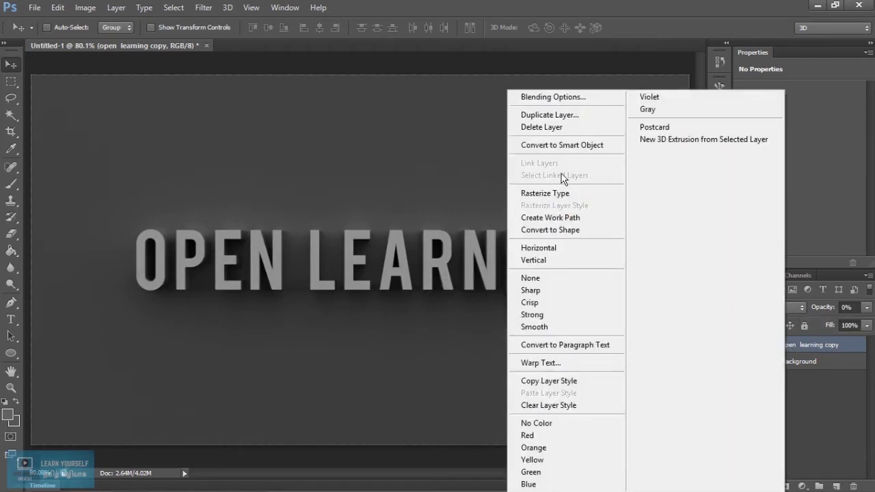
{"action": "left_click", "coordinate": [547, 97]}
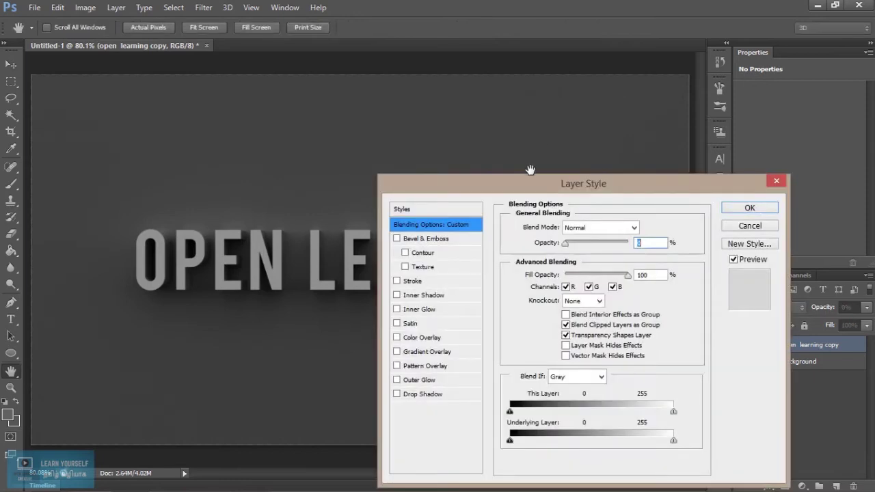
Step: Try a -94° gradient overlay on the text, then cancel it
{"action": "left_click_drag", "start_coordinate": [523, 184], "coordinate": [536, 74]}
{"action": "left_click", "coordinate": [412, 241]}
{"action": "left_click", "coordinate": [440, 243]}
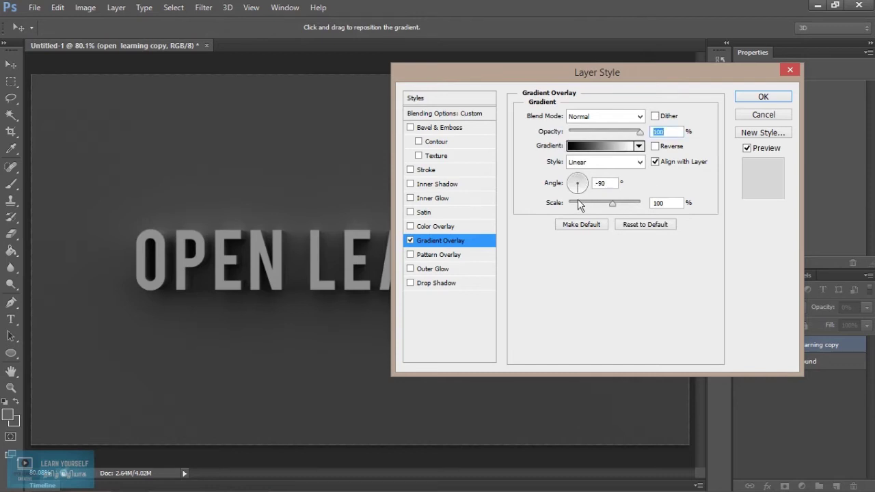
{"action": "left_click_drag", "start_coordinate": [579, 198], "coordinate": [576, 219]}
{"action": "left_click", "coordinate": [760, 115]}
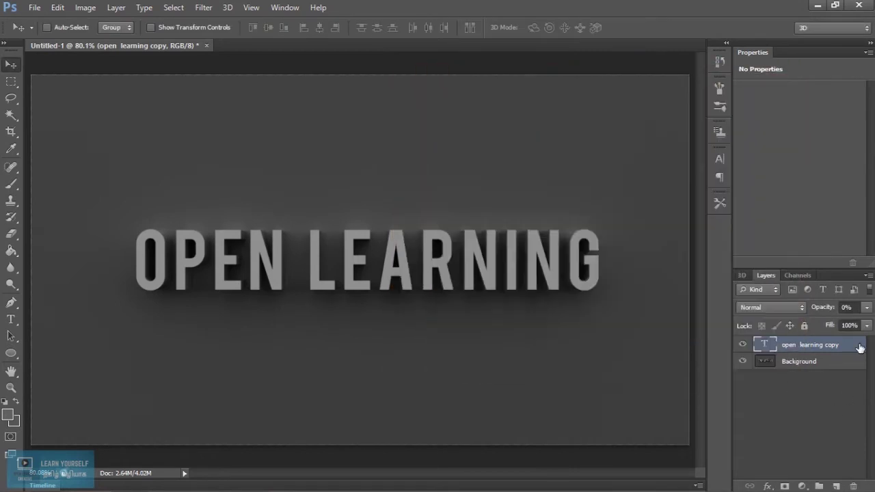
Step: Set the copy text layer to 100% opacity and 0% fill
{"action": "left_click", "coordinate": [868, 309]}
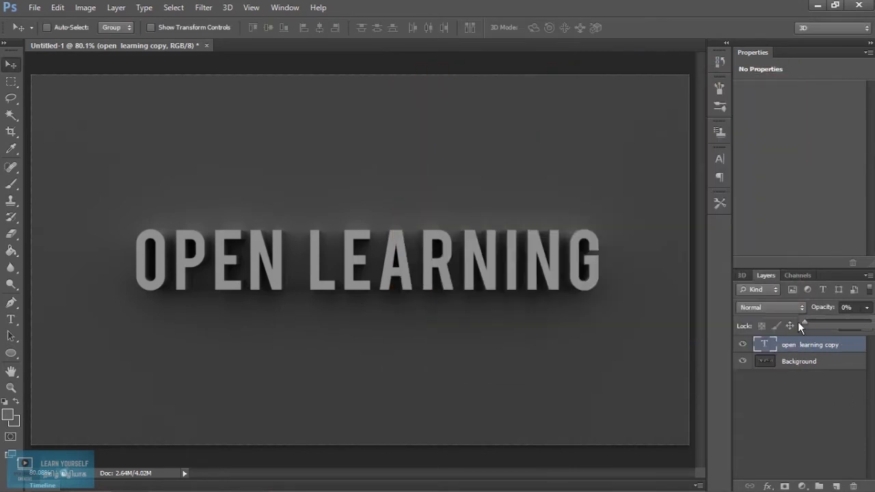
{"action": "left_click_drag", "start_coordinate": [807, 323], "coordinate": [872, 322]}
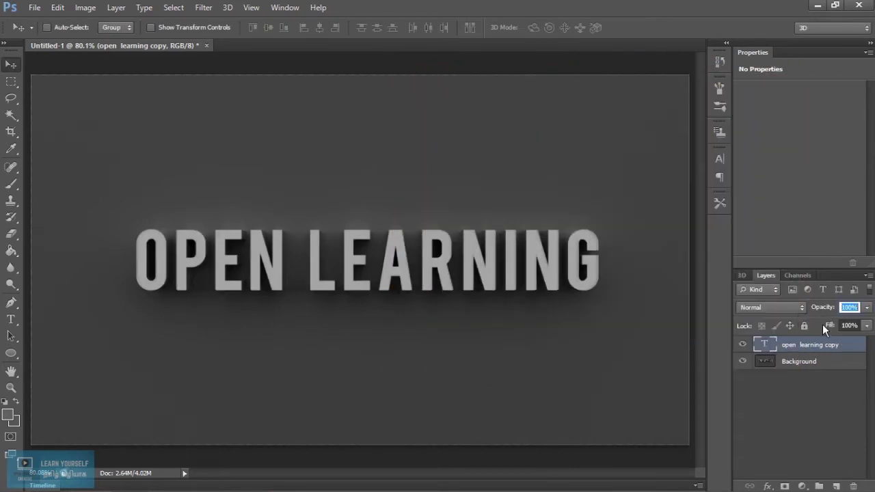
{"action": "left_click", "coordinate": [827, 327]}
{"action": "key", "text": "Tab"}
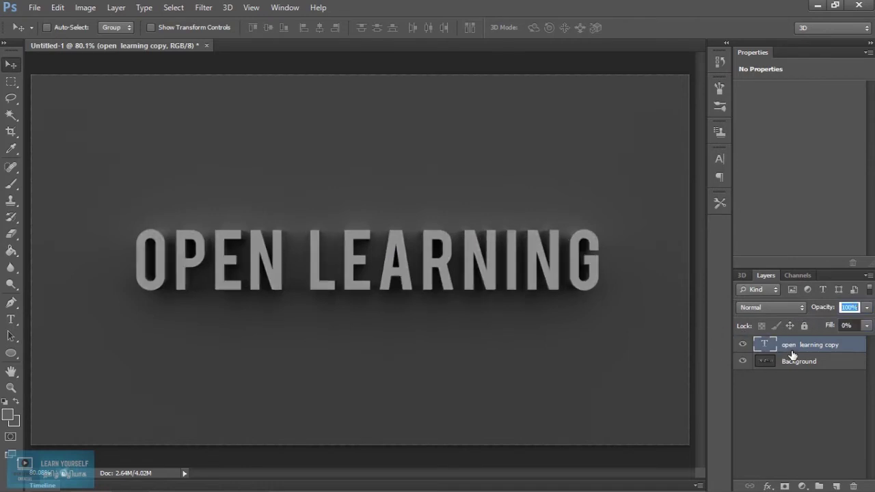
Step: Add a metallic gradient overlay to the copy text, tuning its angle between -85° and -99°
{"action": "right_click", "coordinate": [818, 348]}
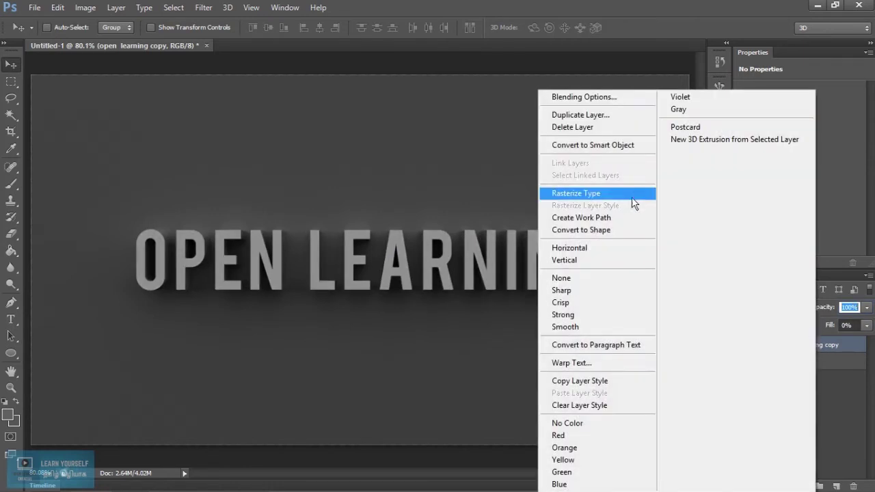
{"action": "left_click", "coordinate": [604, 100]}
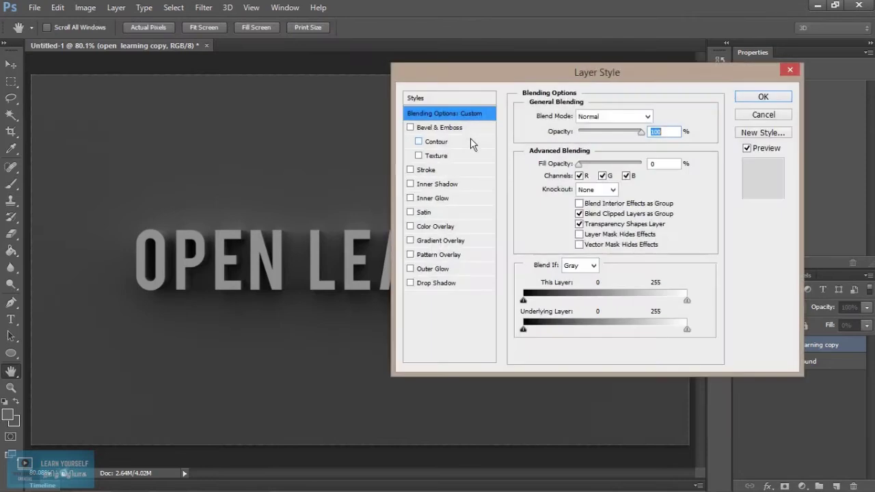
{"action": "left_click", "coordinate": [434, 241]}
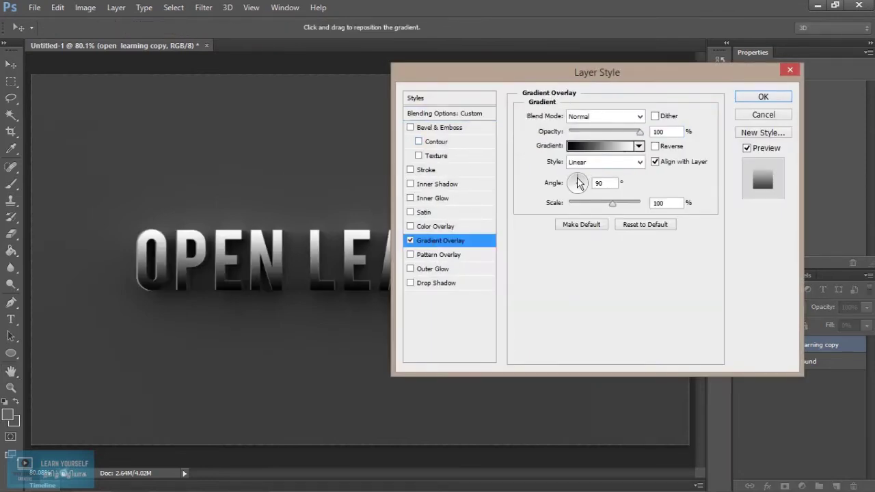
{"action": "left_click_drag", "start_coordinate": [580, 181], "coordinate": [578, 201]}
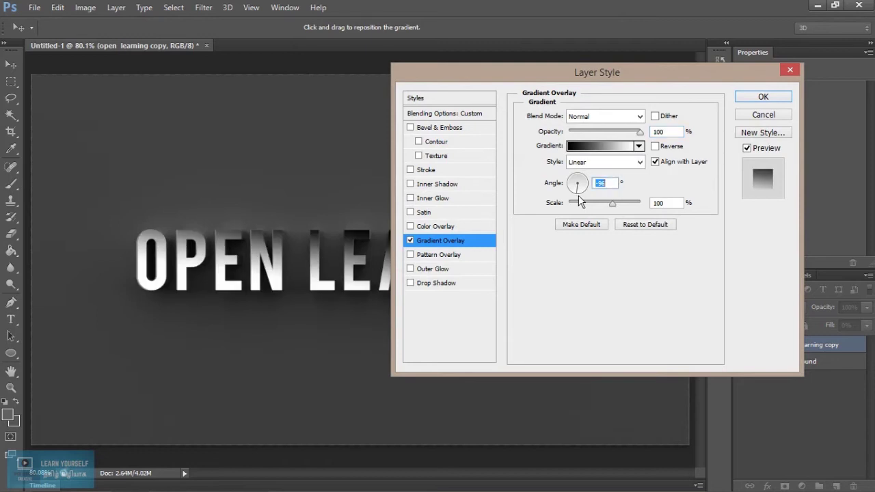
{"action": "left_click_drag", "start_coordinate": [579, 201], "coordinate": [578, 195]}
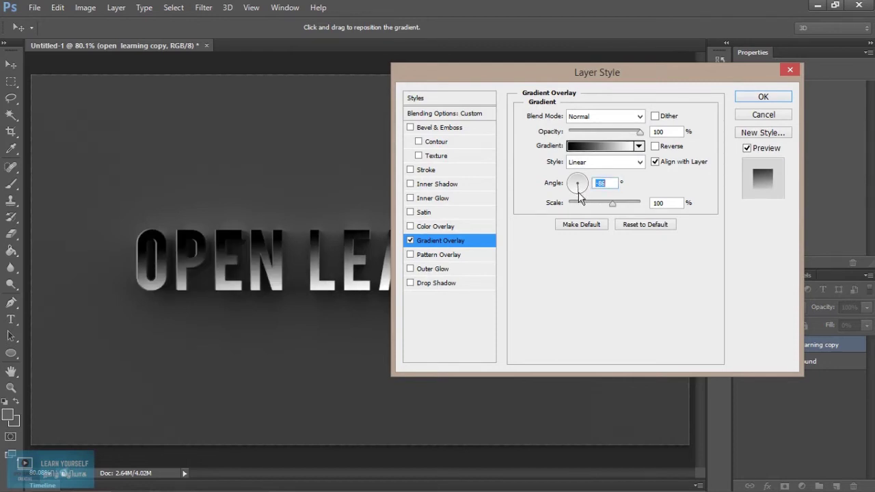
{"action": "left_click_drag", "start_coordinate": [580, 197], "coordinate": [578, 197]}
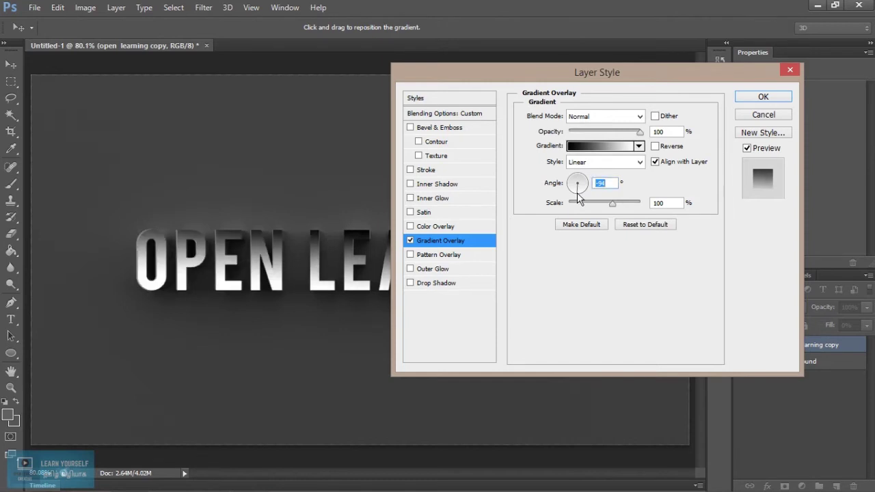
{"action": "left_click_drag", "start_coordinate": [528, 80], "coordinate": [632, 129]}
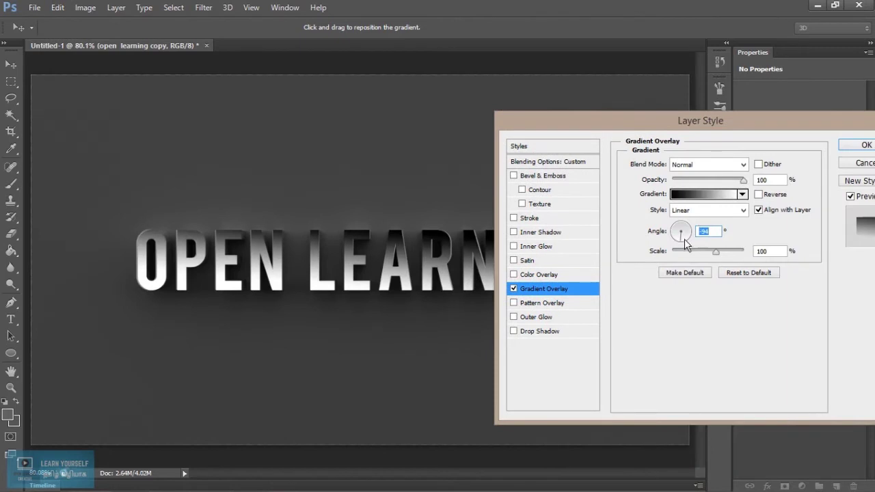
{"action": "left_click", "coordinate": [683, 245]}
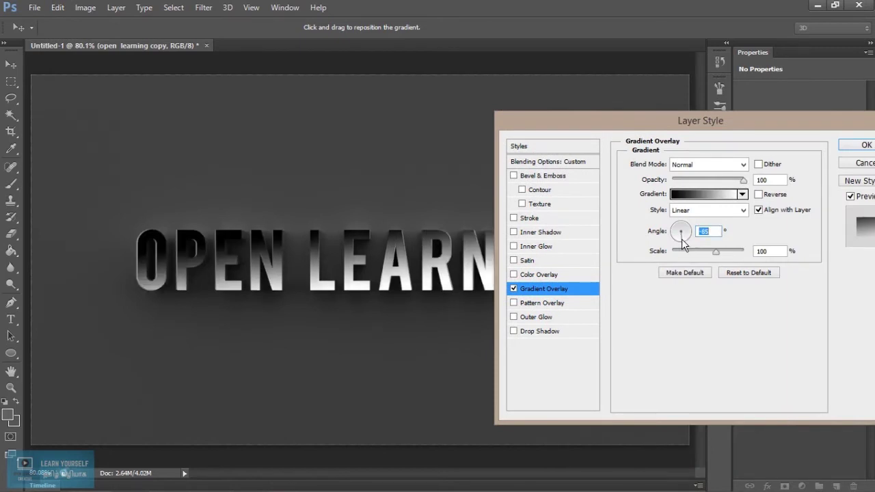
{"action": "left_click", "coordinate": [679, 244]}
Step: Enable a contoured Bevel & Emboss with 521% depth and 2 px size
{"action": "left_click", "coordinate": [544, 175]}
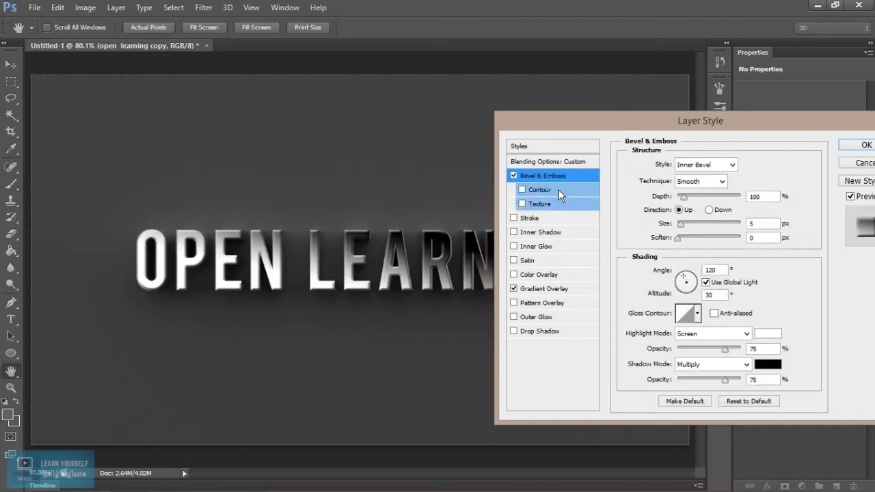
{"action": "left_click_drag", "start_coordinate": [617, 123], "coordinate": [479, 75]}
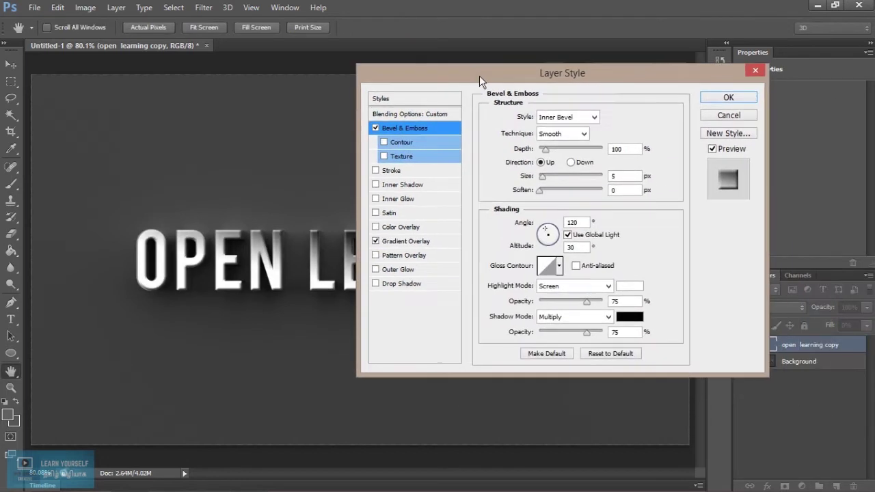
{"action": "left_click", "coordinate": [408, 146]}
{"action": "left_click", "coordinate": [402, 128]}
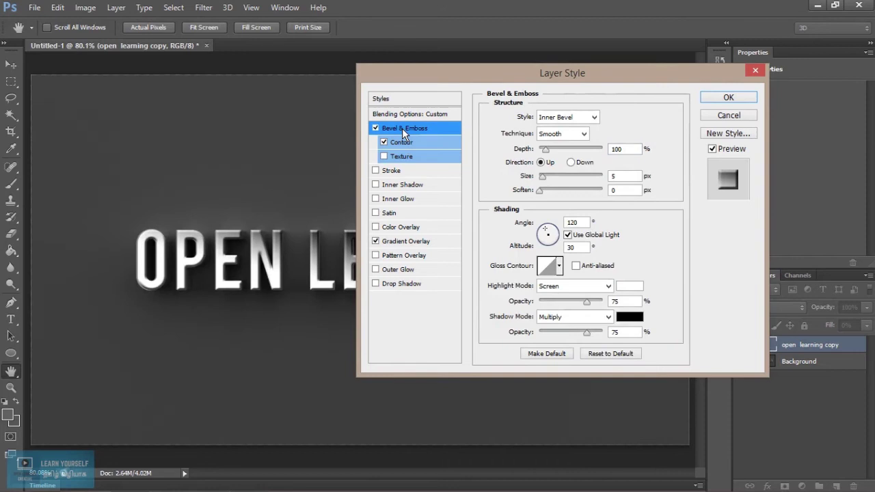
{"action": "left_click_drag", "start_coordinate": [543, 176], "coordinate": [541, 179]}
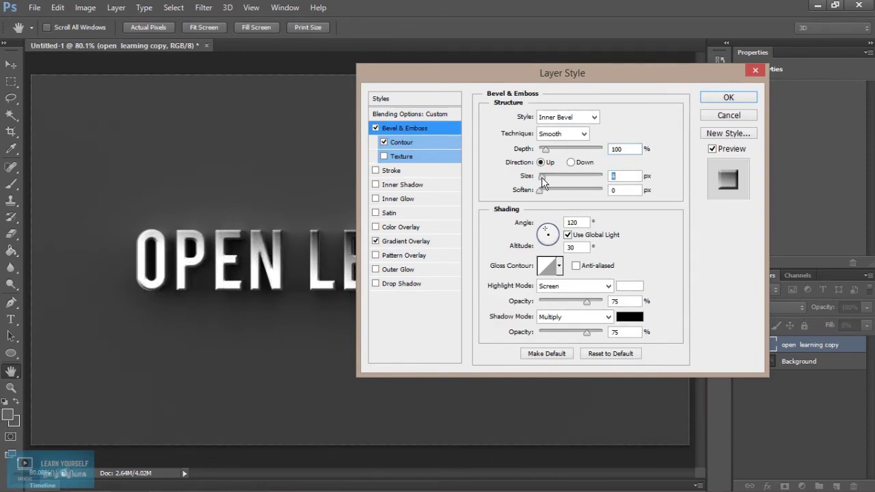
{"action": "left_click_drag", "start_coordinate": [544, 149], "coordinate": [572, 152]}
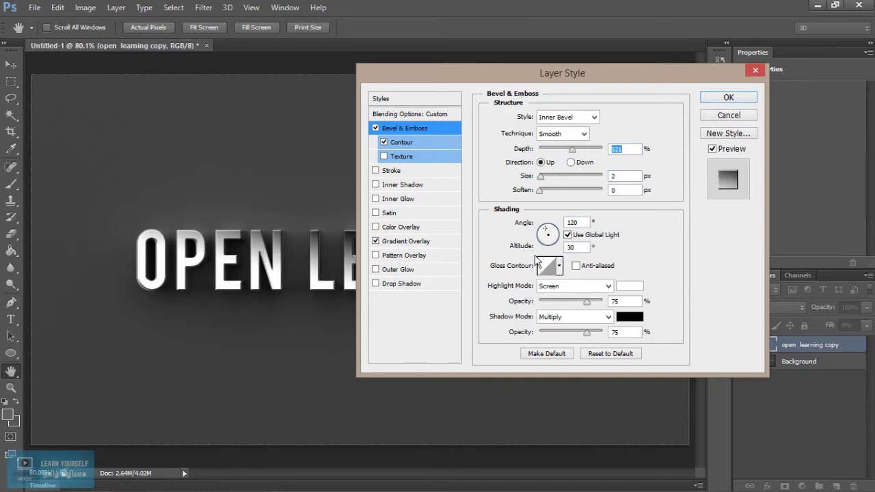
Step: Set bevel highlight opacity to 100% and shadow opacity to 21%, then apply the styles
{"action": "left_click_drag", "start_coordinate": [587, 301], "coordinate": [603, 301]}
{"action": "left_click_drag", "start_coordinate": [587, 333], "coordinate": [548, 334]}
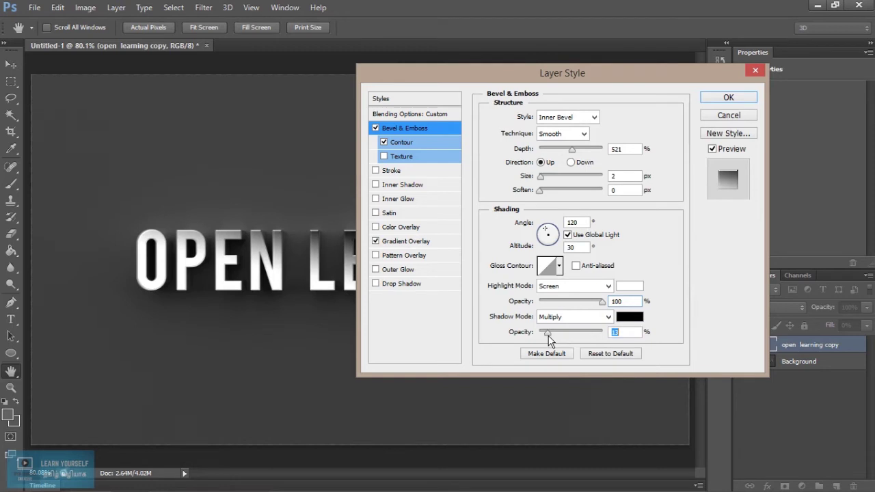
{"action": "left_click_drag", "start_coordinate": [549, 335], "coordinate": [552, 337]}
{"action": "left_click_drag", "start_coordinate": [556, 70], "coordinate": [756, 84]}
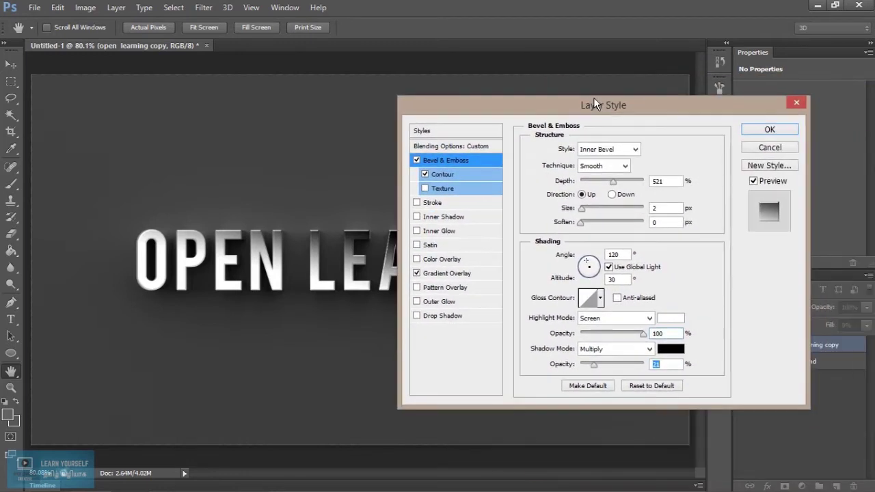
{"action": "left_click_drag", "start_coordinate": [755, 82], "coordinate": [589, 96]}
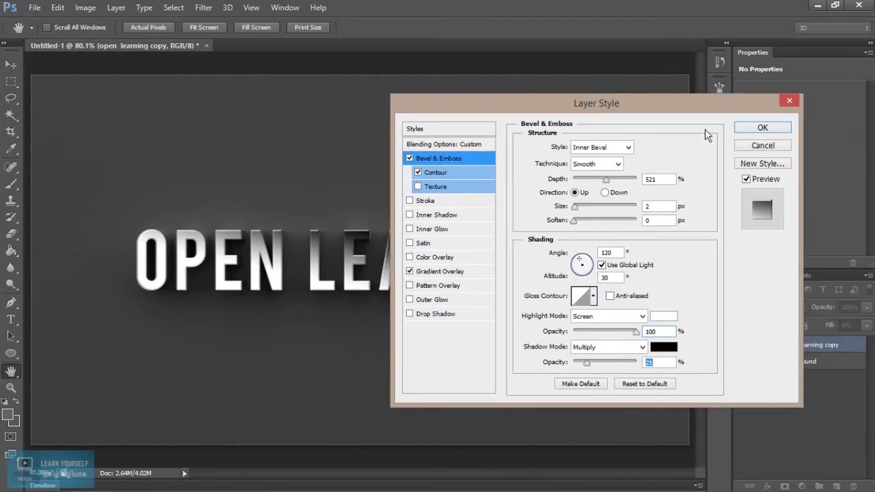
{"action": "left_click", "coordinate": [748, 129]}
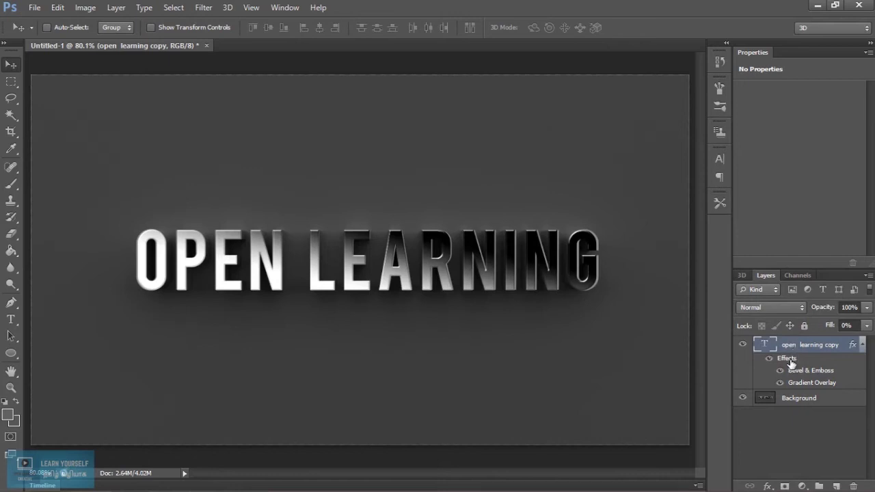
Step: Switch the text's gradient overlay blend mode to Soft Light and compare by toggling layer visibility
{"action": "double_click", "coordinate": [820, 387]}
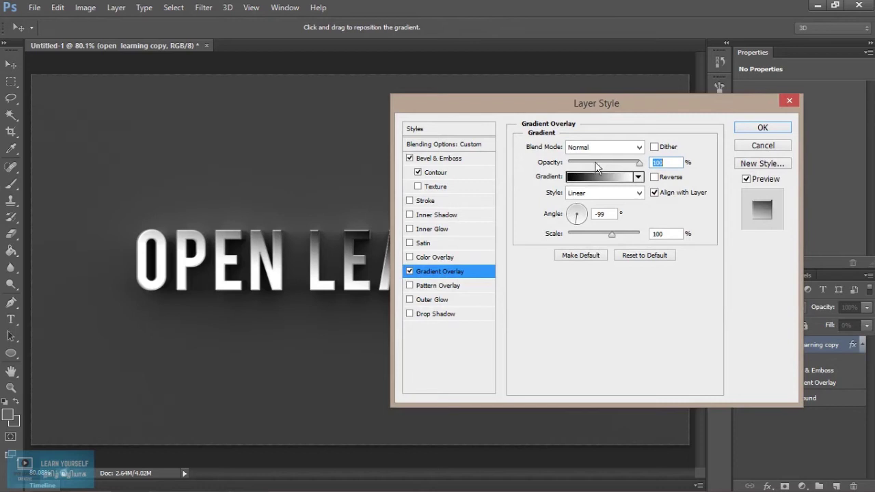
{"action": "left_click", "coordinate": [611, 147]}
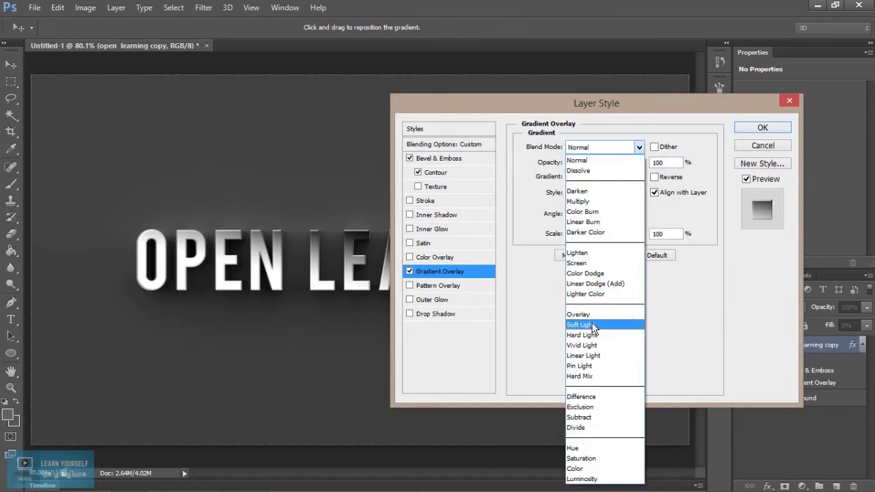
{"action": "left_click", "coordinate": [580, 325]}
{"action": "left_click_drag", "start_coordinate": [508, 111], "coordinate": [698, 148]}
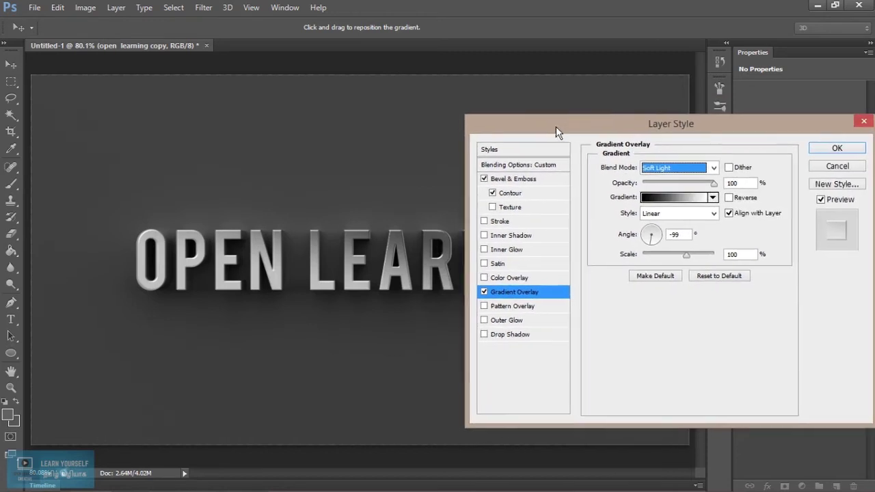
{"action": "left_click_drag", "start_coordinate": [698, 148], "coordinate": [538, 124]}
{"action": "left_click", "coordinate": [814, 146]}
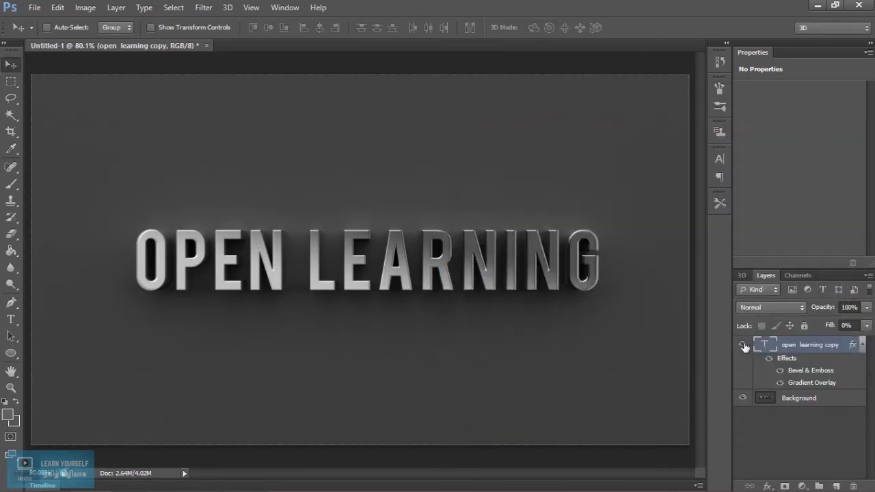
{"action": "left_click", "coordinate": [743, 346]}
{"action": "left_click", "coordinate": [743, 345]}
Step: Duplicate the Background layer into a Background copy layer
{"action": "left_click", "coordinate": [790, 405]}
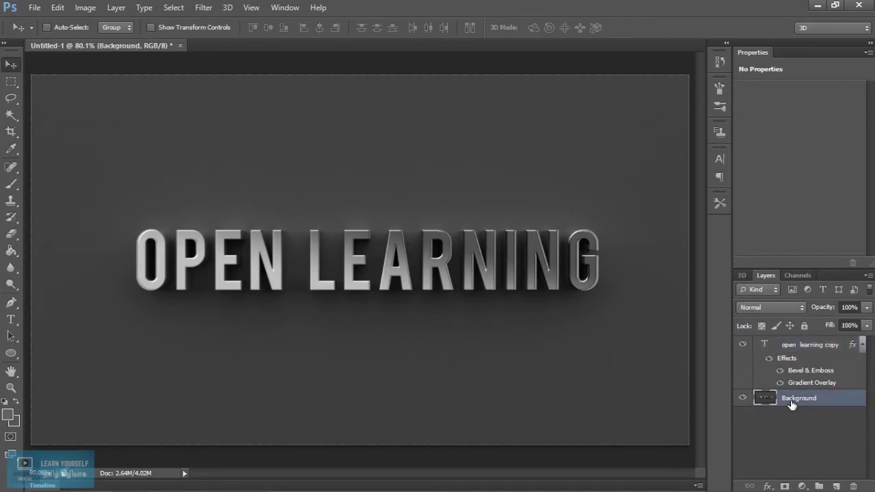
{"action": "key", "text": "ctrl+j"}
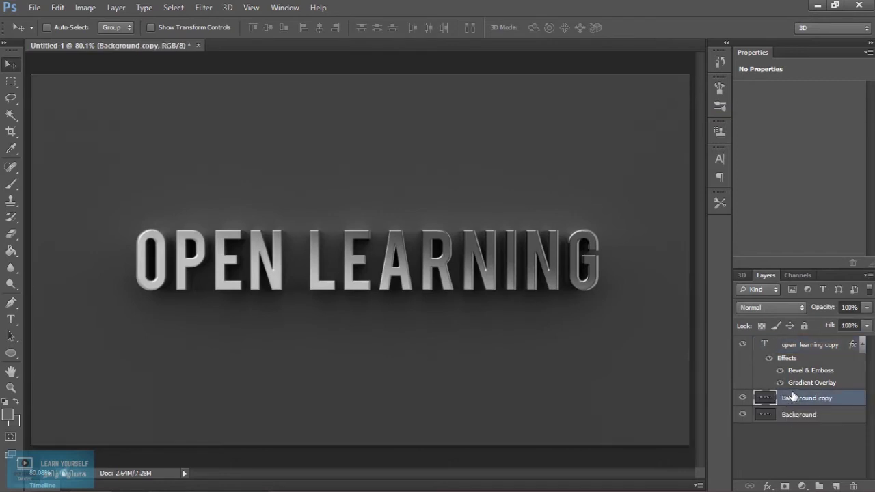
{"action": "right_click", "coordinate": [778, 399]}
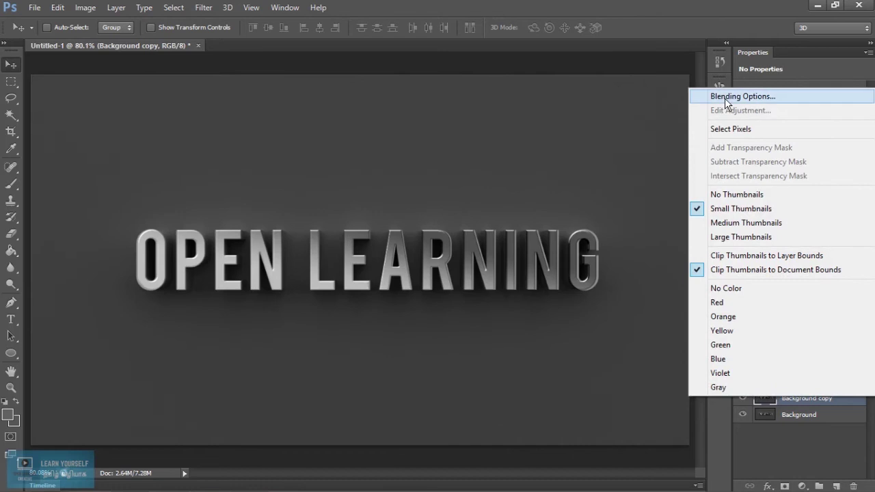
{"action": "left_click", "coordinate": [704, 94]}
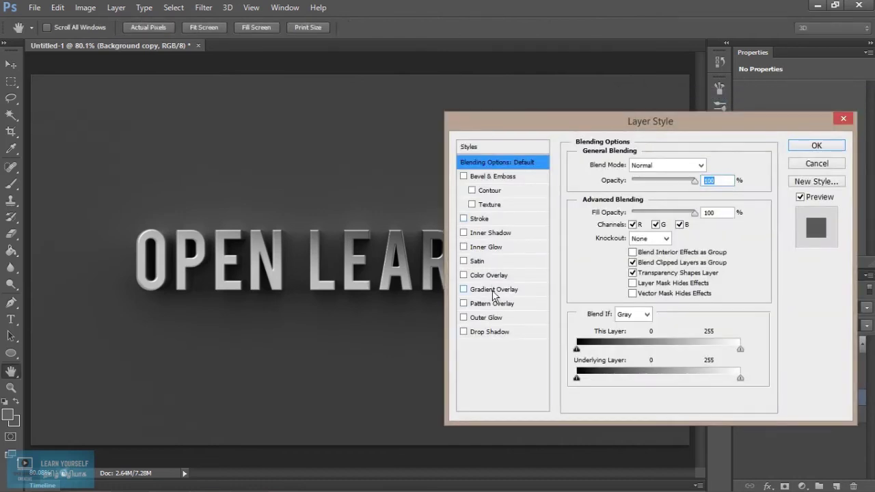
Step: Add a Soft Light gradient overlay to Background copy at 61% opacity and 122% scale
{"action": "left_click", "coordinate": [492, 289]}
{"action": "left_click", "coordinate": [668, 167]}
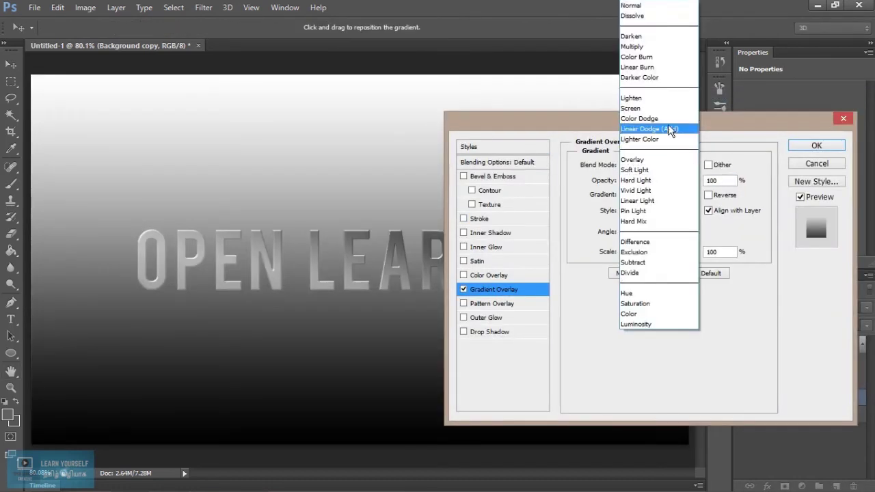
{"action": "left_click", "coordinate": [636, 169]}
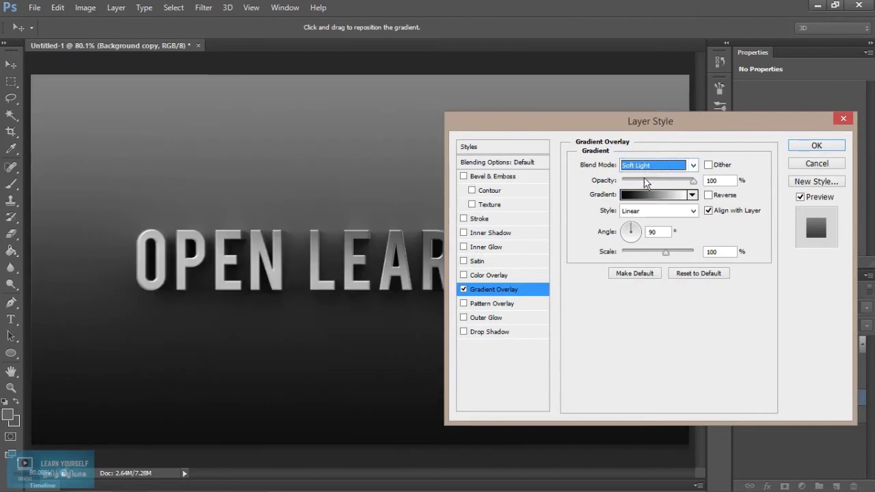
{"action": "left_click_drag", "start_coordinate": [554, 129], "coordinate": [550, 101]}
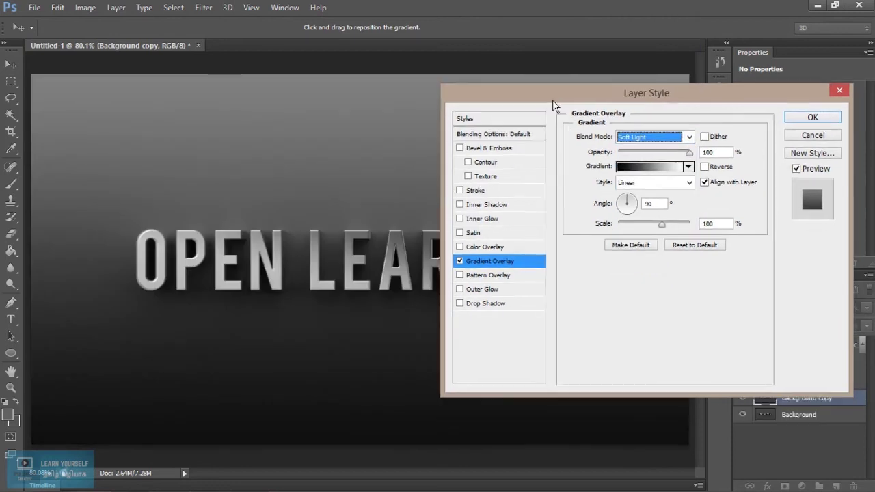
{"action": "left_click", "coordinate": [705, 167]}
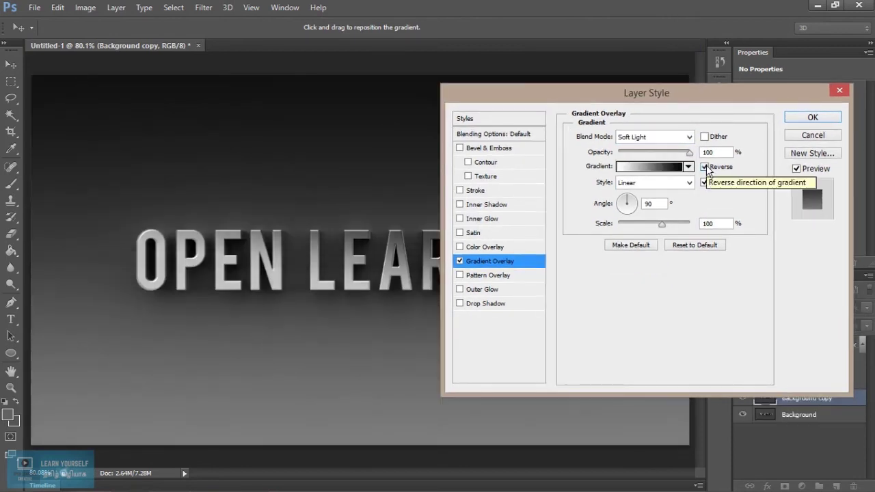
{"action": "left_click", "coordinate": [704, 166]}
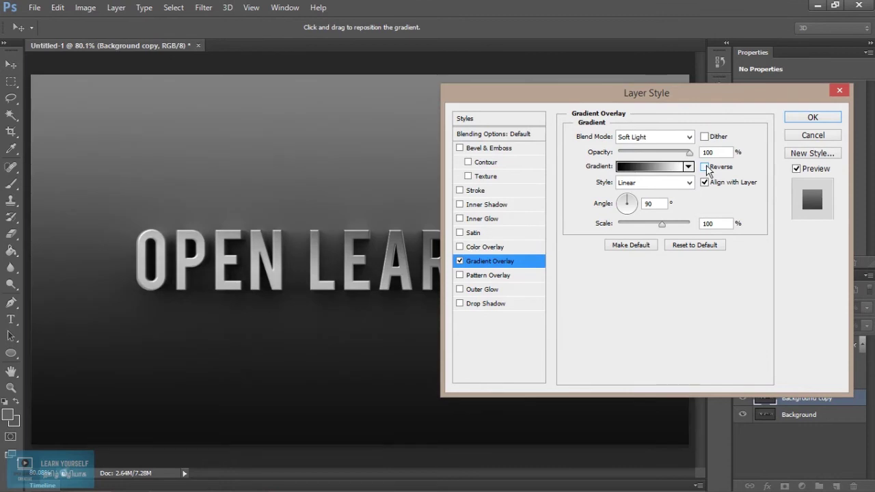
{"action": "mouse_move", "coordinate": [661, 227]}
{"action": "left_mouse_down"}
{"action": "mouse_move", "coordinate": [645, 229]}
{"action": "mouse_move", "coordinate": [668, 226]}
{"action": "left_mouse_up"}
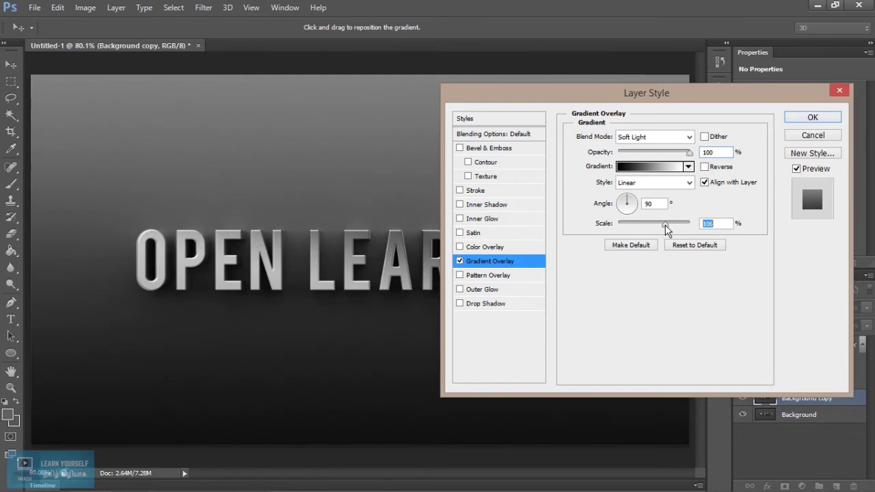
{"action": "left_click_drag", "start_coordinate": [689, 152], "coordinate": [660, 159]}
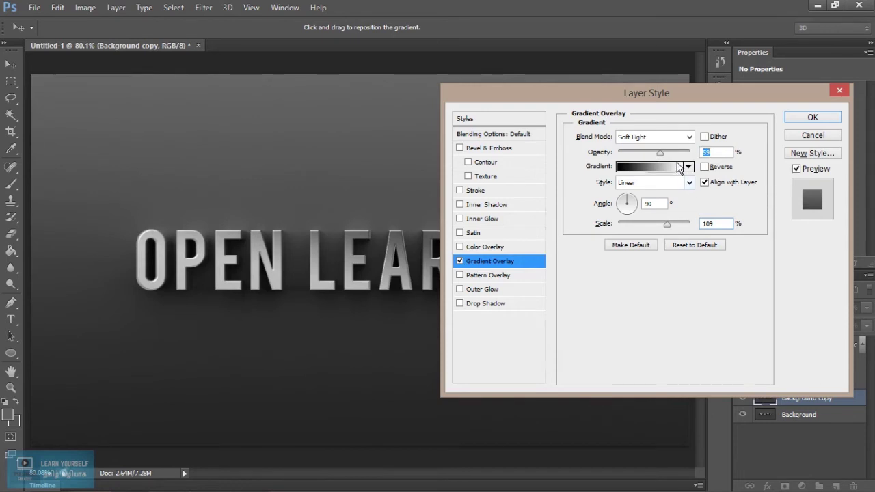
{"action": "left_click_drag", "start_coordinate": [660, 152], "coordinate": [662, 152]}
{"action": "left_click_drag", "start_coordinate": [669, 224], "coordinate": [676, 224]}
Step: Use the black-to-white gradient preset for the overlay and apply it
{"action": "left_click", "coordinate": [689, 167]}
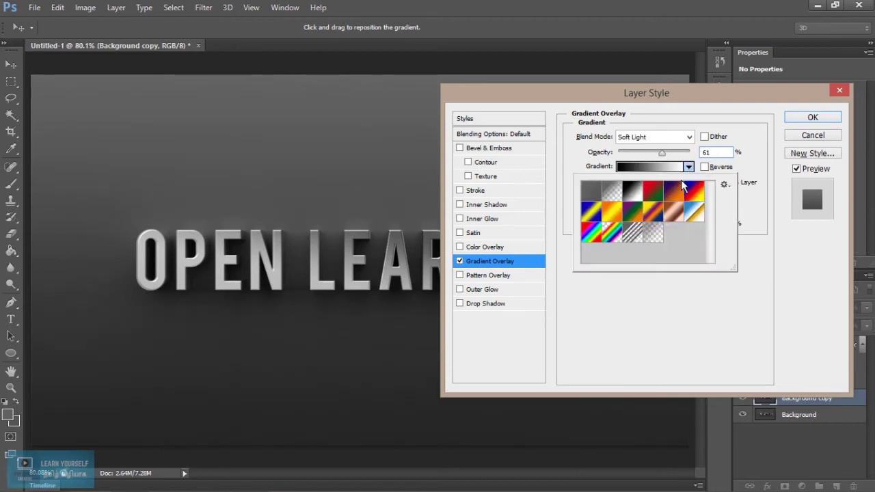
{"action": "left_click", "coordinate": [606, 194]}
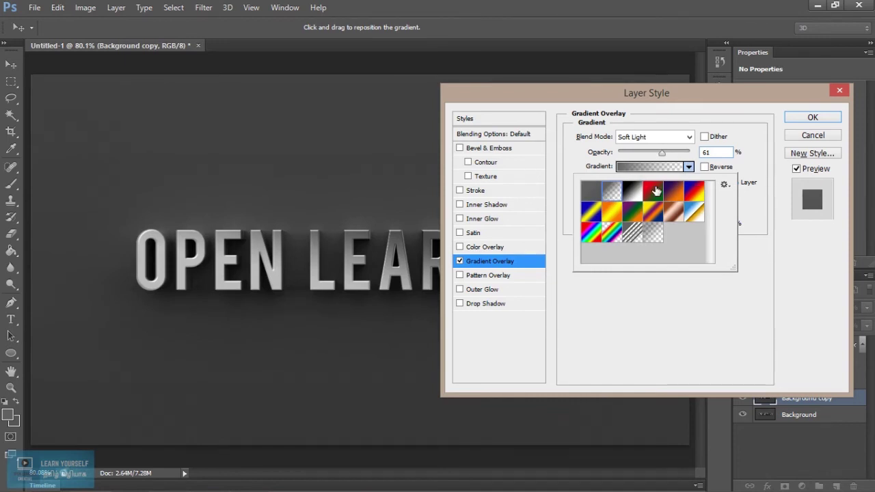
{"action": "left_click", "coordinate": [633, 193]}
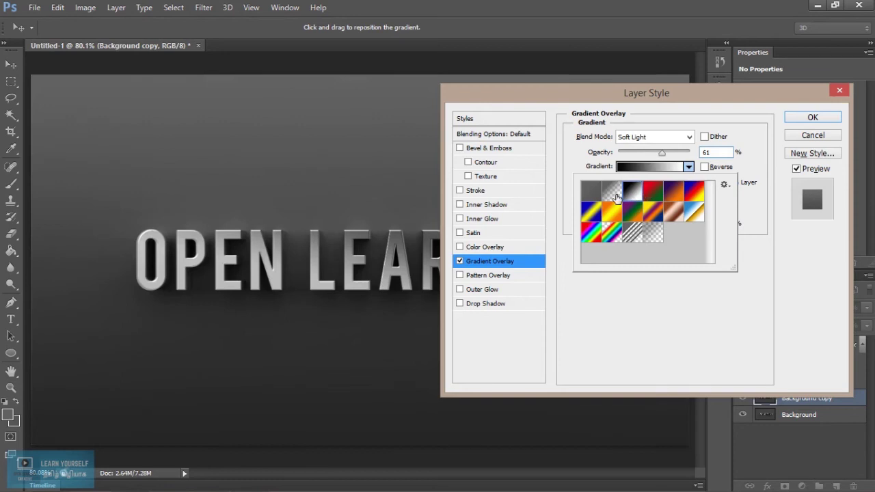
{"action": "left_click", "coordinate": [592, 193]}
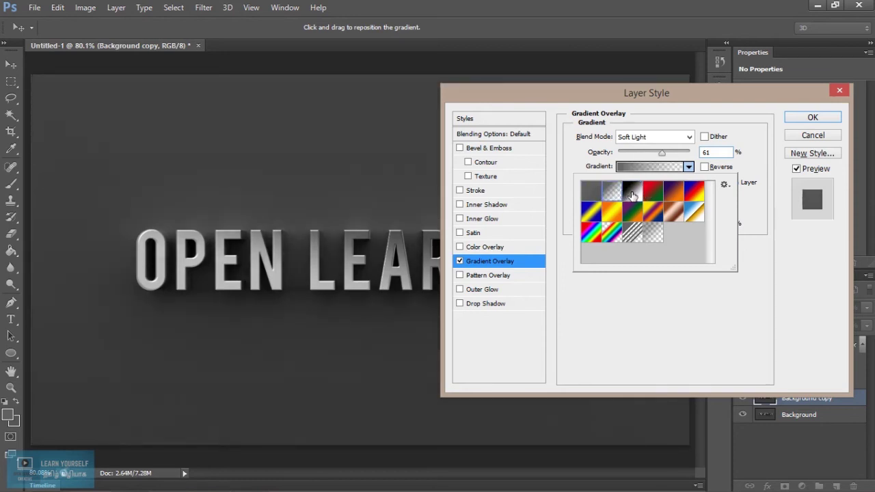
{"action": "left_click", "coordinate": [632, 196]}
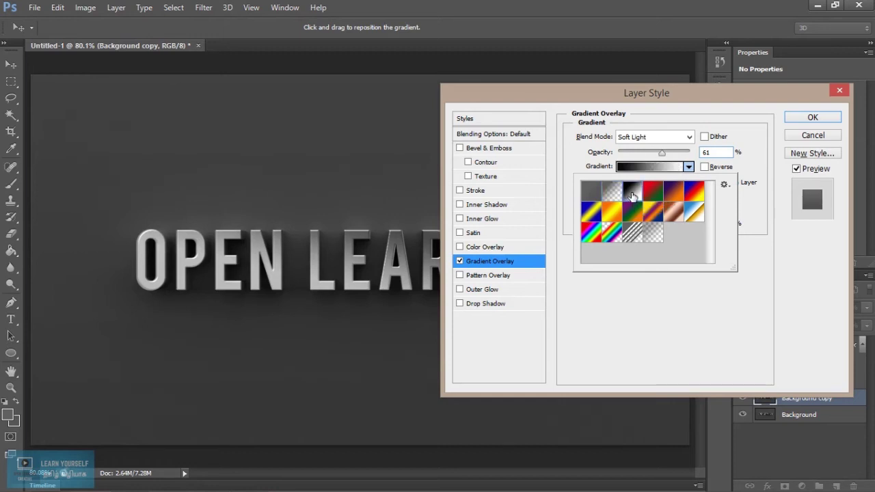
{"action": "left_click", "coordinate": [801, 119]}
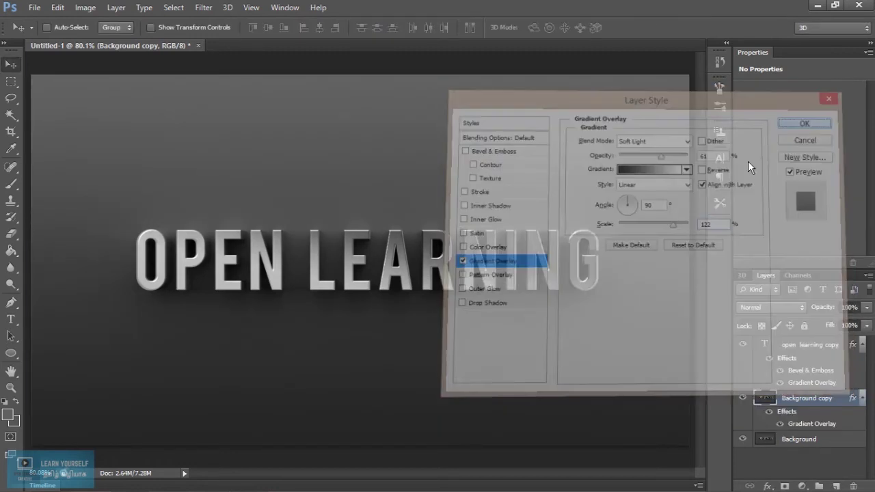
{"action": "left_click", "coordinate": [792, 351]}
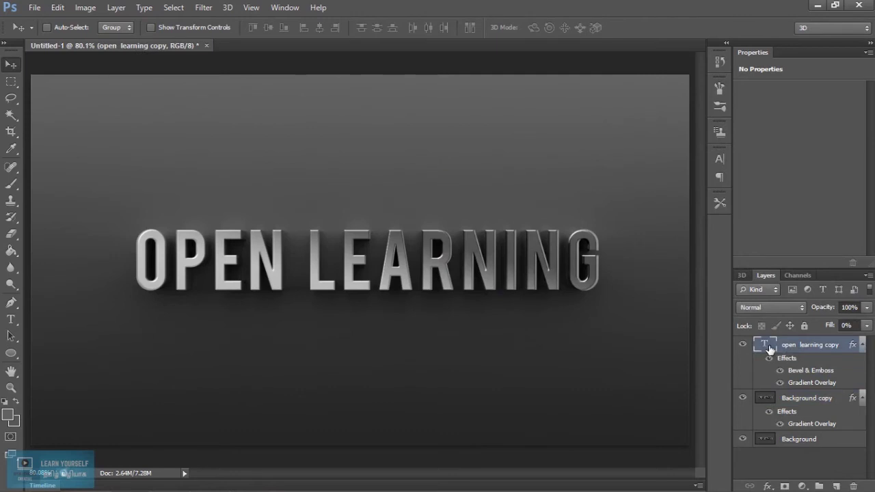
Step: Stamp all visible layers into a new merged Layer 1 with Ctrl+Alt+Shift+E
{"action": "right_click", "coordinate": [766, 348]}
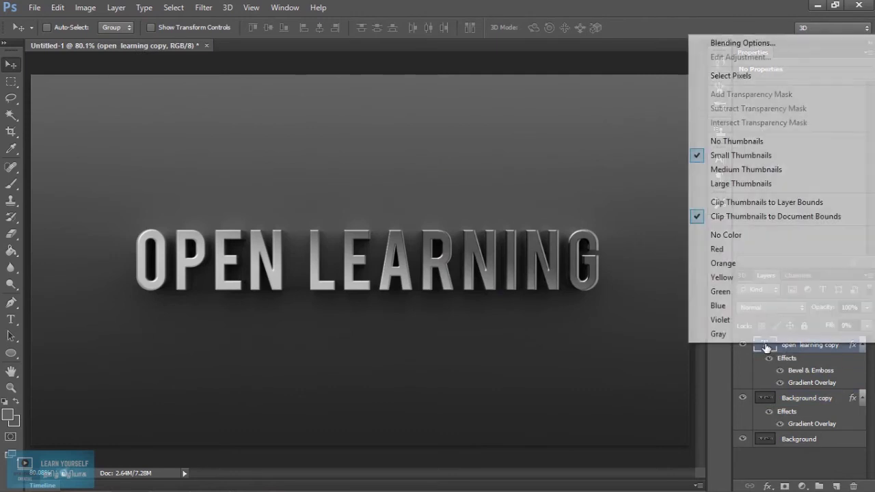
{"action": "left_click", "coordinate": [715, 396]}
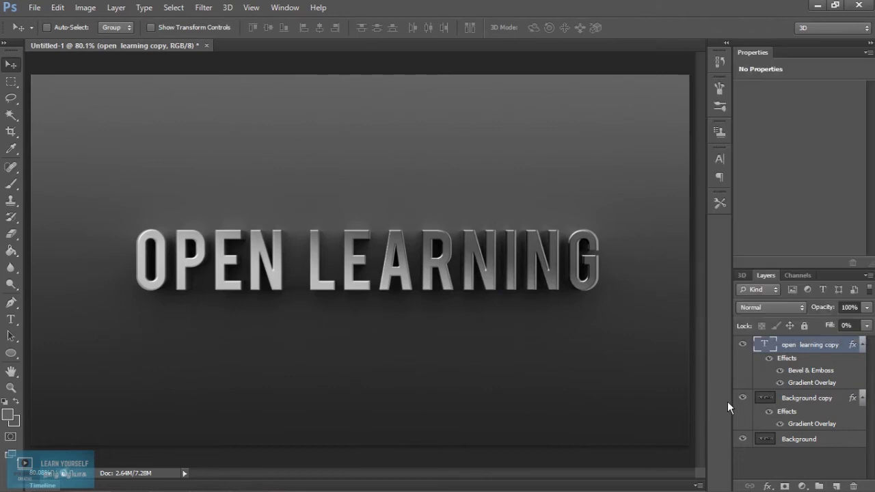
{"action": "key", "text": "ctrl+shift+e"}
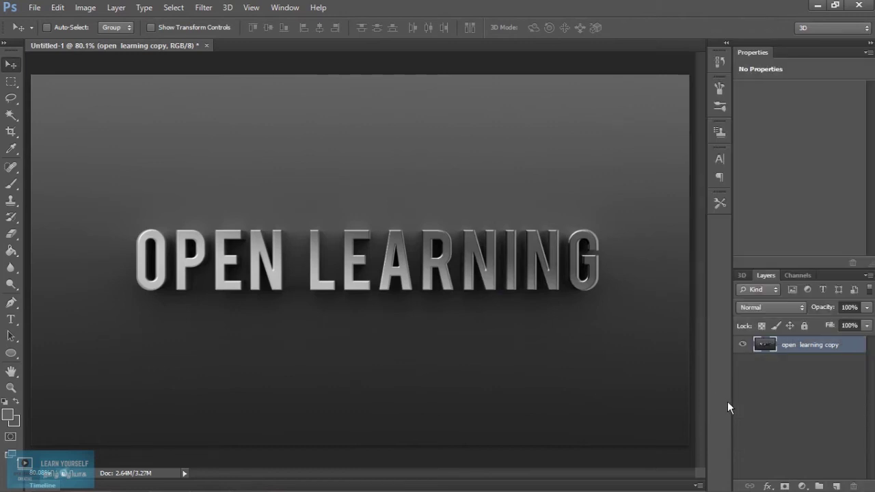
{"action": "key", "text": "ctrl+z"}
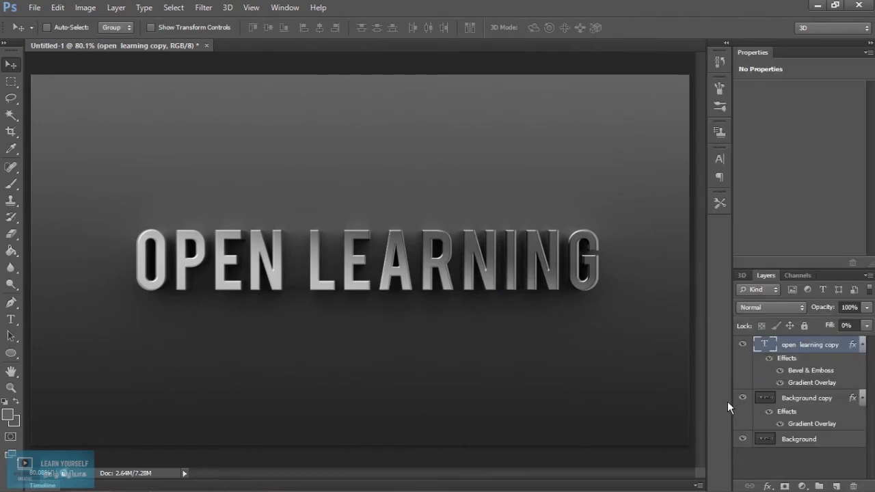
{"action": "key", "text": "ctrl+shift+alt+e"}
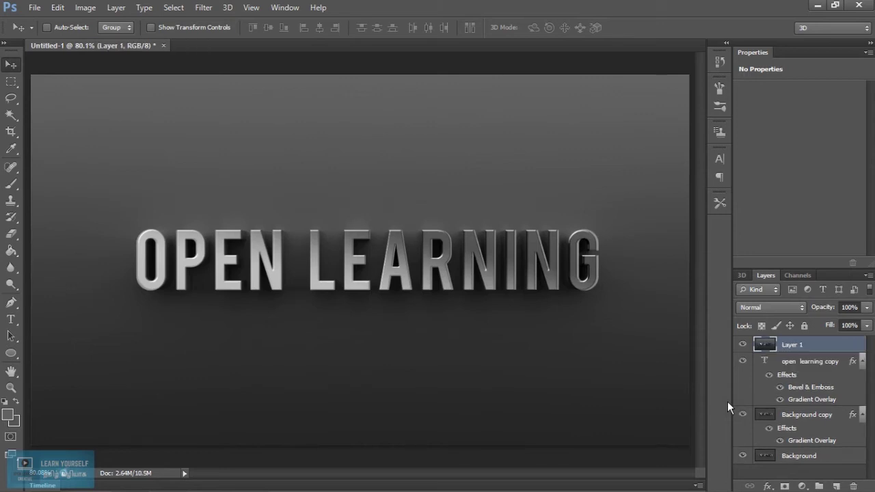
Step: Hide the text, Background copy and Background layers beneath Layer 1
{"action": "left_click", "coordinate": [743, 345]}
{"action": "left_click", "coordinate": [743, 361]}
{"action": "left_click", "coordinate": [743, 415]}
{"action": "left_click", "coordinate": [743, 456]}
{"action": "left_click", "coordinate": [743, 345]}
{"action": "left_click", "coordinate": [203, 8]}
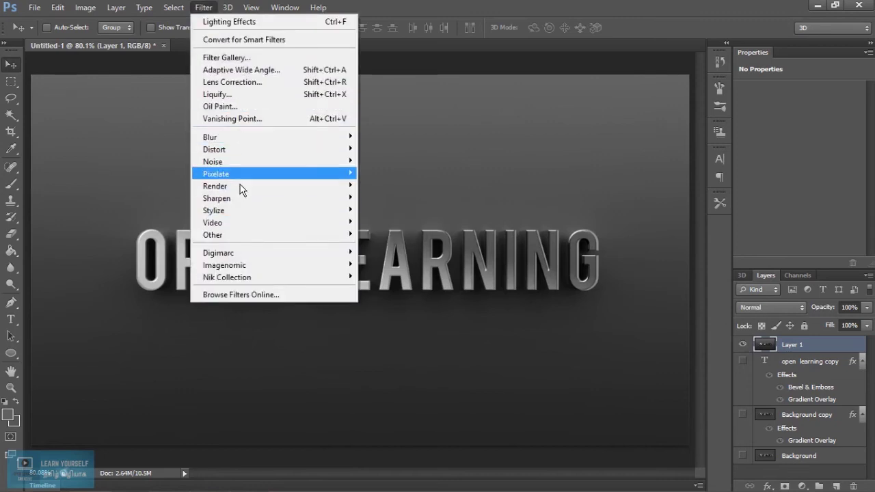
{"action": "mouse_move", "coordinate": [227, 277]}
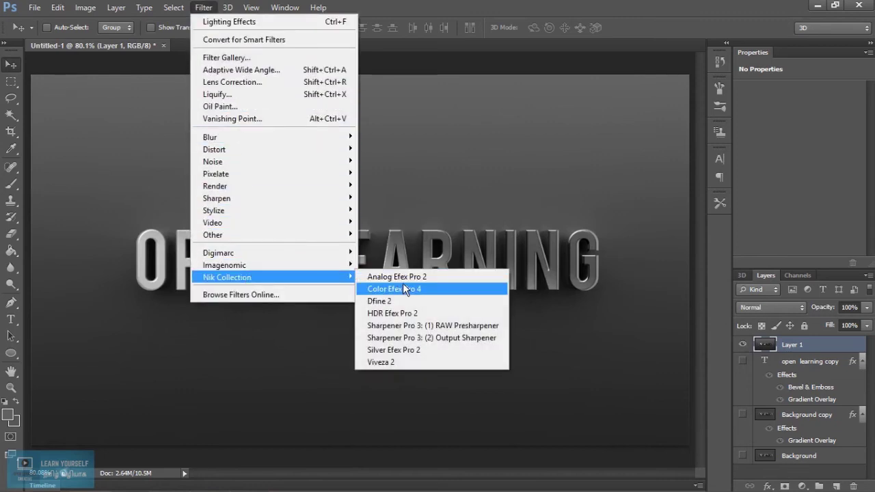
Step: Apply Color Efex Pro 4's Colorize filter with raised strength and 20% shadows
{"action": "left_click", "coordinate": [452, 294]}
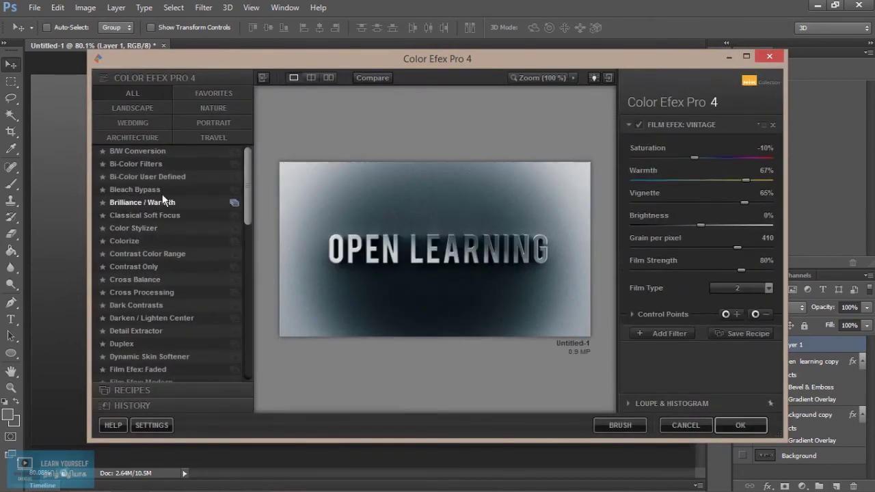
{"action": "left_click", "coordinate": [141, 176]}
{"action": "left_click", "coordinate": [140, 202]}
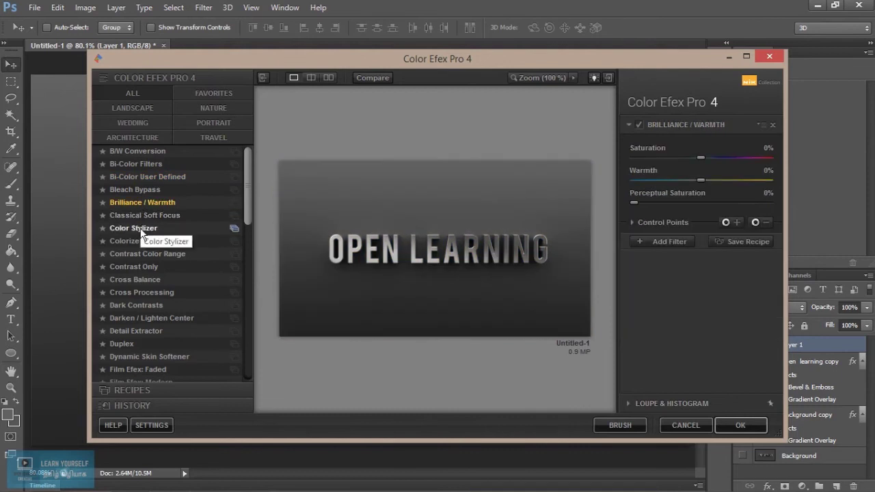
{"action": "left_click", "coordinate": [140, 228]}
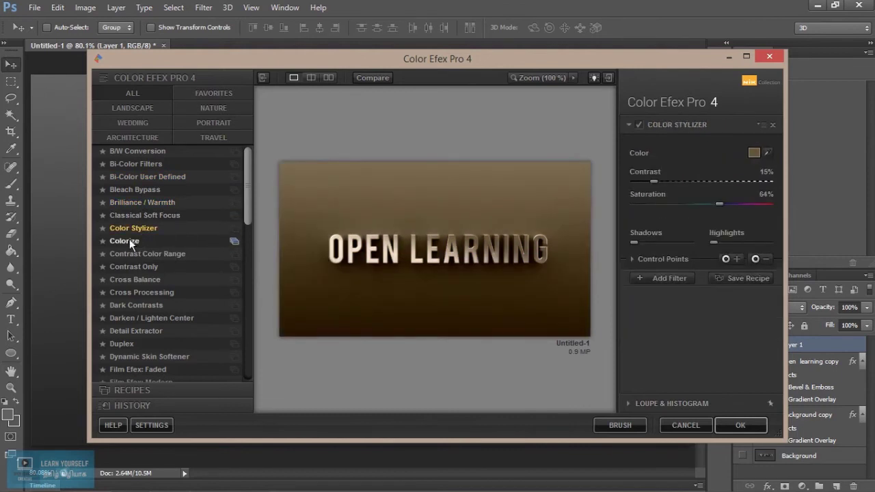
{"action": "left_click", "coordinate": [129, 239]}
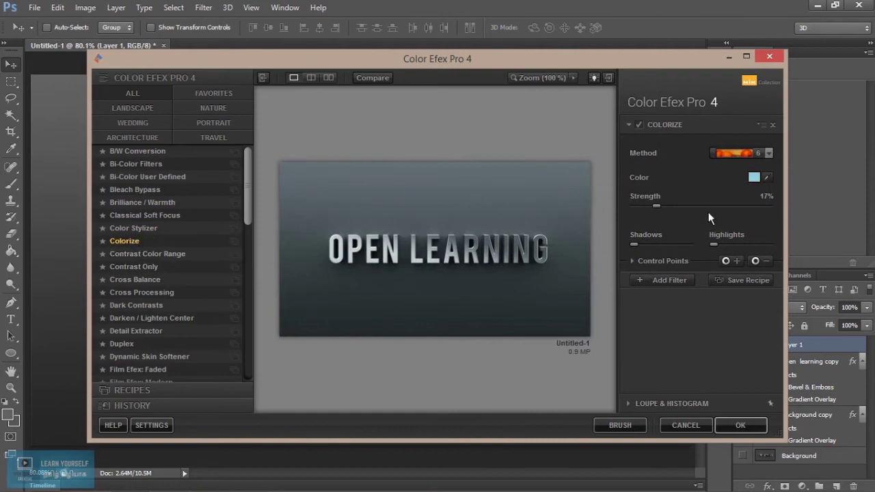
{"action": "left_click_drag", "start_coordinate": [656, 209], "coordinate": [665, 209]}
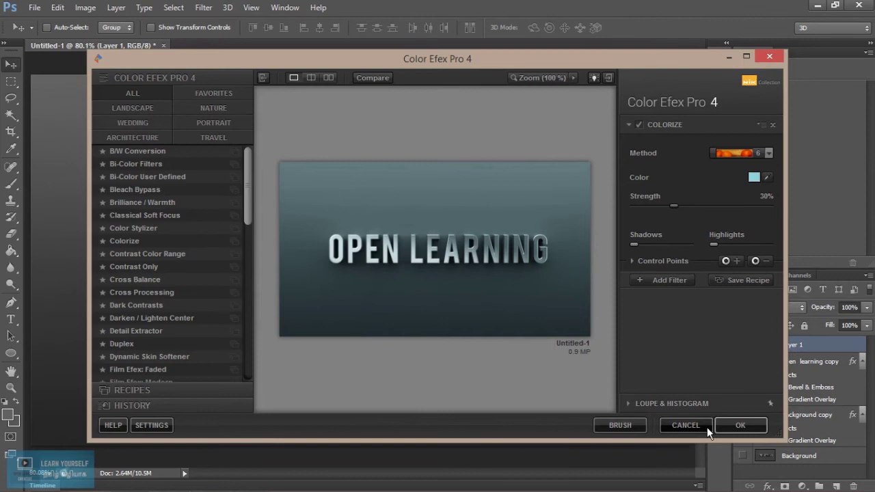
{"action": "left_click_drag", "start_coordinate": [640, 245], "coordinate": [642, 245]}
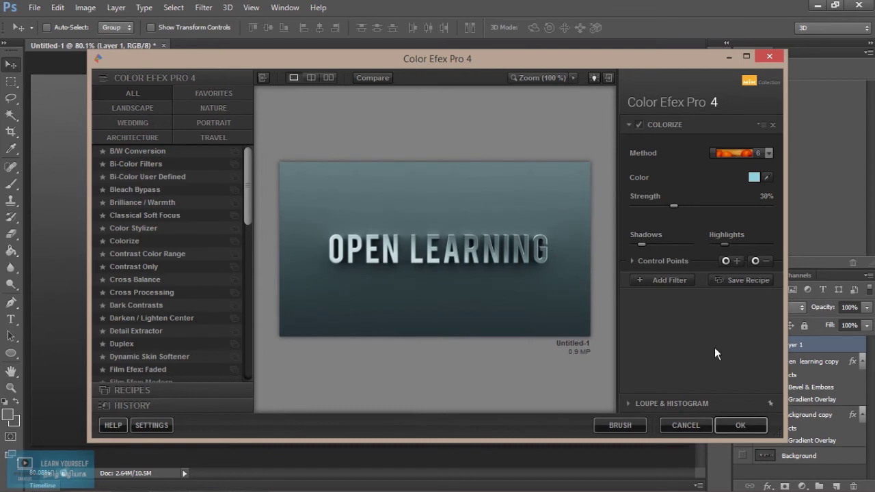
{"action": "left_click", "coordinate": [739, 424]}
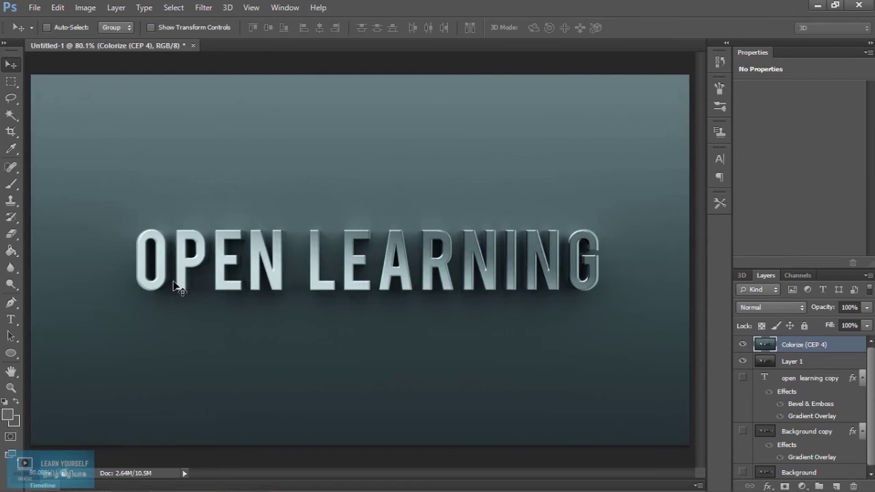
Step: Toggle the Colorize (CEP 4) layer's visibility to compare before and after
{"action": "left_click", "coordinate": [743, 345]}
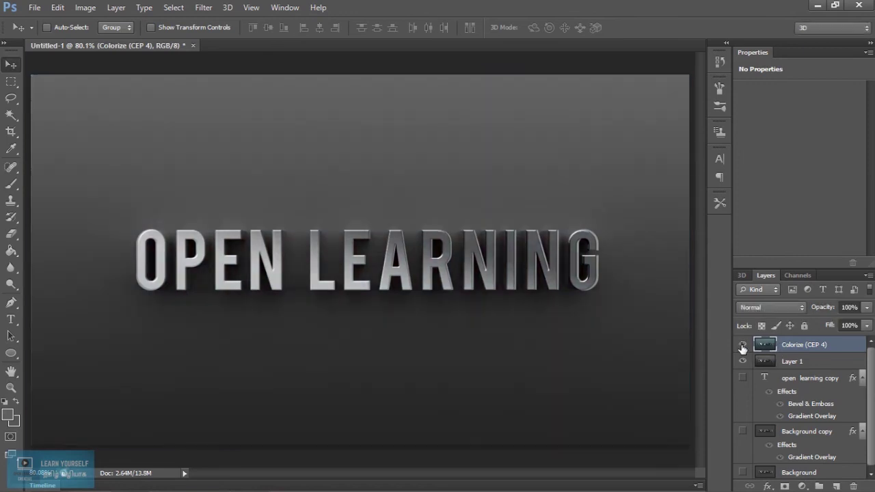
{"action": "left_click", "coordinate": [743, 346]}
{"action": "left_click", "coordinate": [745, 349]}
{"action": "left_click", "coordinate": [743, 346]}
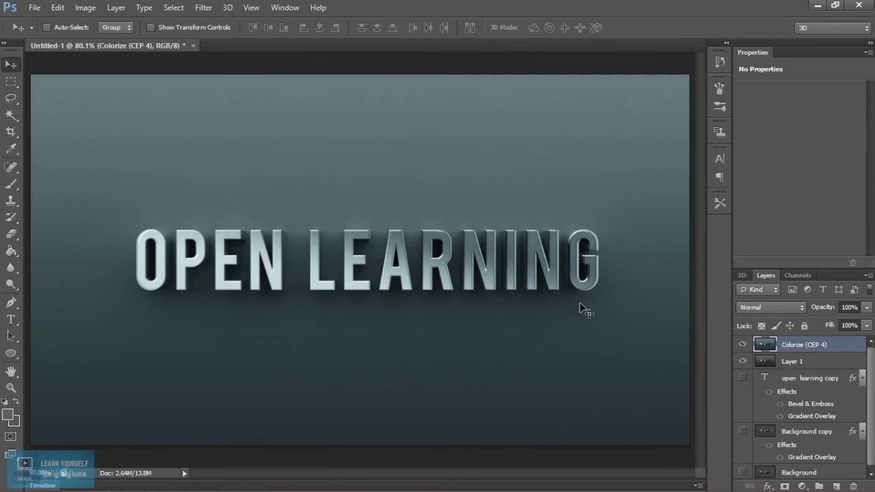
Step: On a new Layer 2, brush a pure white dot at the top-left of the O
{"action": "left_click", "coordinate": [837, 487]}
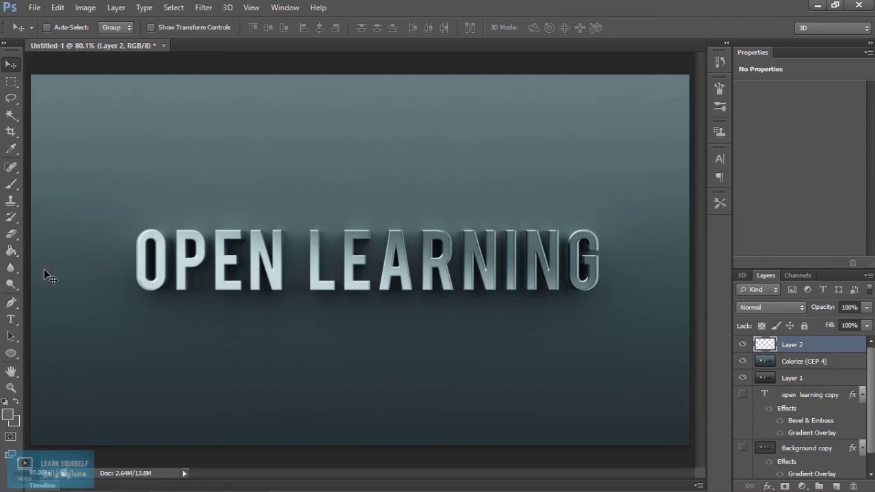
{"action": "key", "text": "b"}
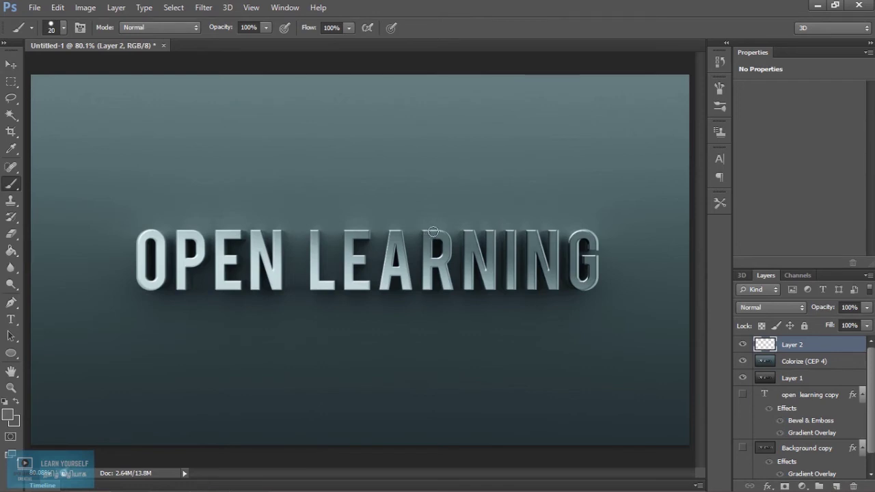
{"action": "left_click", "coordinate": [432, 232]}
{"action": "left_click", "coordinate": [7, 414]}
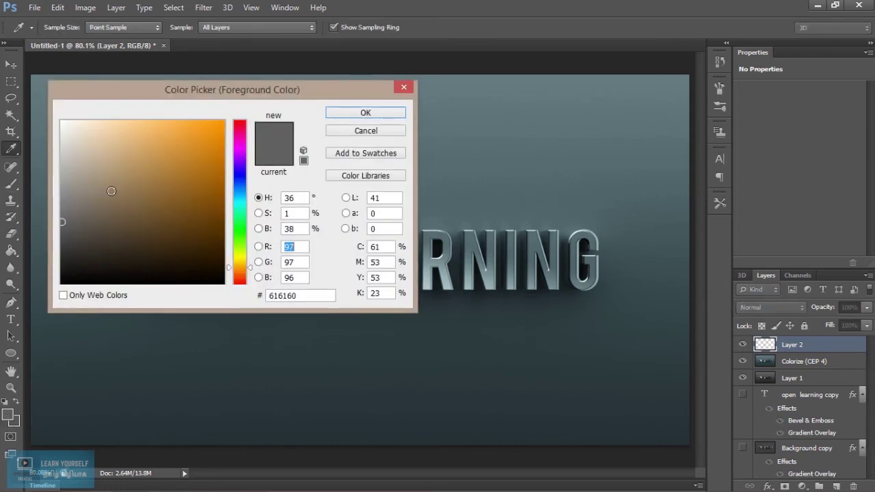
{"action": "left_click_drag", "start_coordinate": [111, 190], "coordinate": [41, 119]}
{"action": "left_click", "coordinate": [362, 114]}
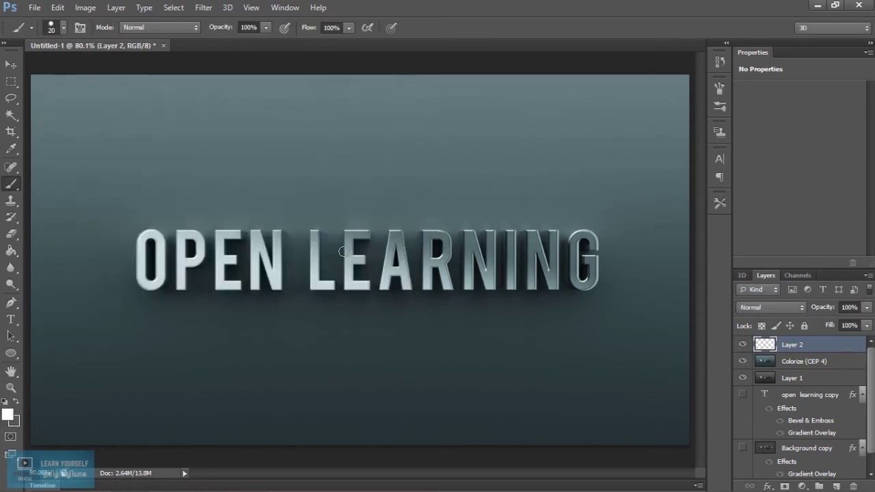
{"action": "left_click", "coordinate": [149, 233]}
{"action": "left_click", "coordinate": [203, 8]}
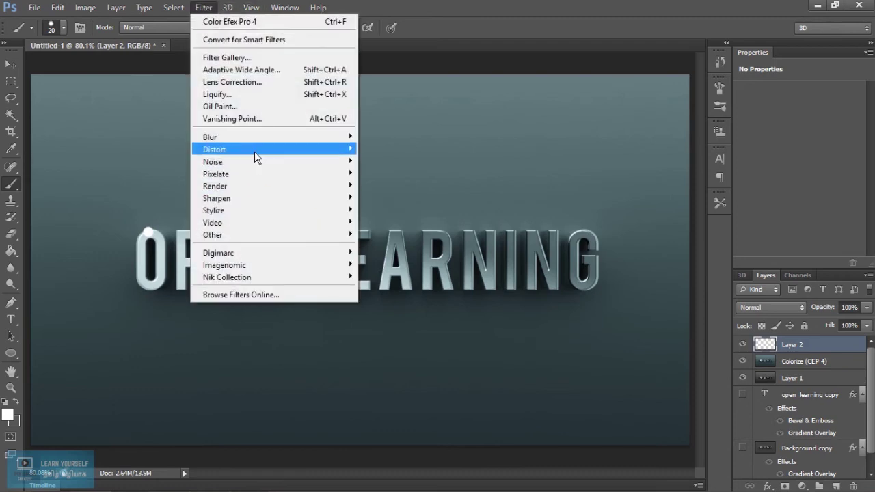
{"action": "mouse_move", "coordinate": [210, 137]}
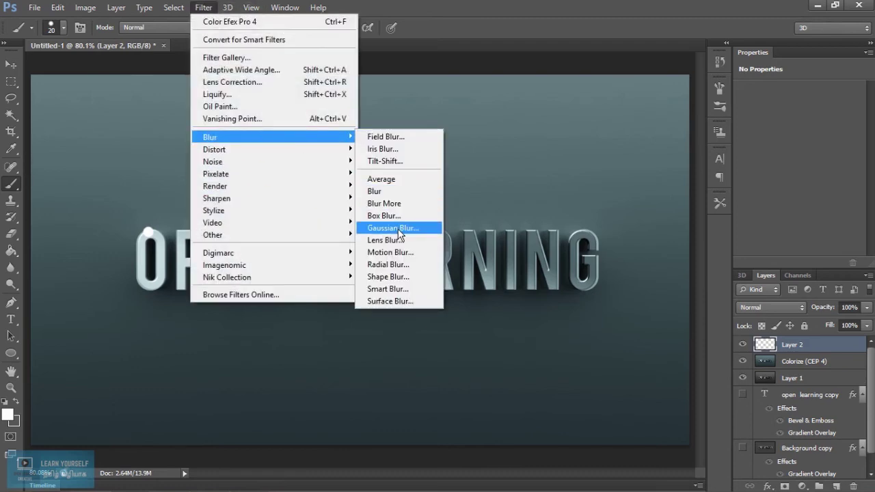
{"action": "left_click", "coordinate": [400, 232]}
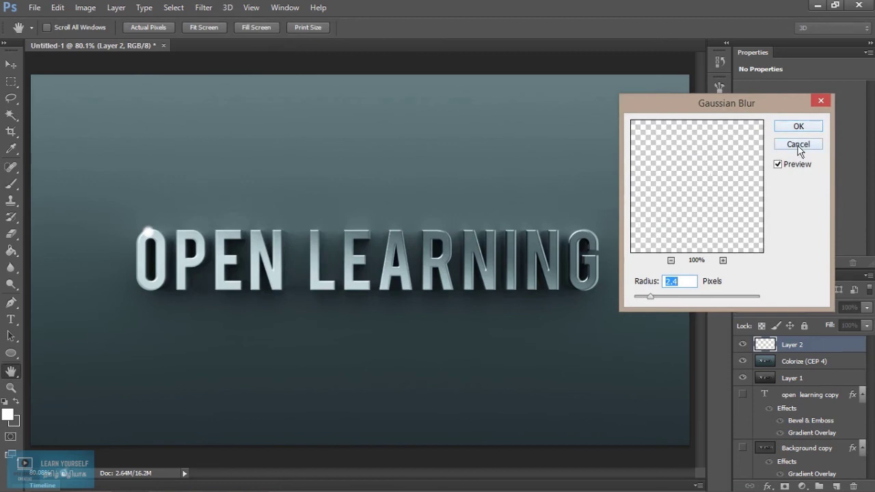
Step: Apply a Motion Blur with 0° angle and 115-pixel distance to the white dot
{"action": "left_click", "coordinate": [203, 7]}
{"action": "mouse_move", "coordinate": [274, 138]}
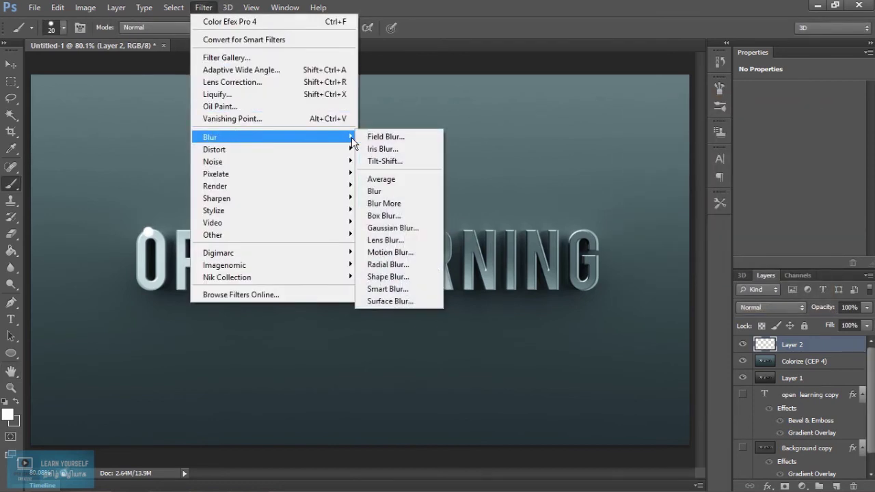
{"action": "left_click", "coordinate": [387, 264]}
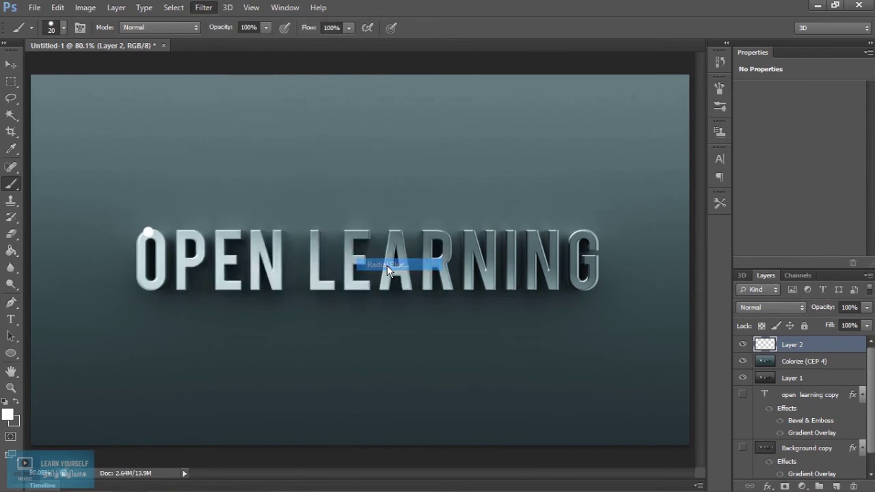
{"action": "left_click", "coordinate": [478, 156]}
{"action": "left_click", "coordinate": [203, 8]}
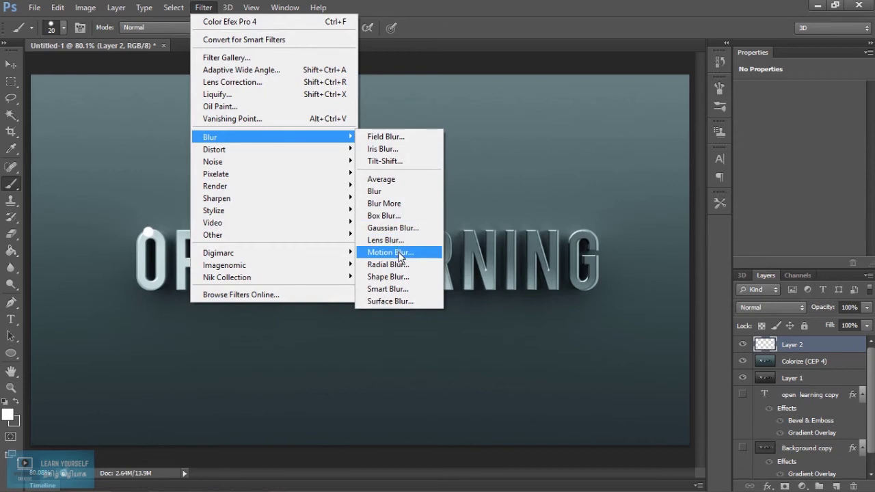
{"action": "left_click", "coordinate": [401, 257]}
{"action": "left_click_drag", "start_coordinate": [220, 77], "coordinate": [381, 96]}
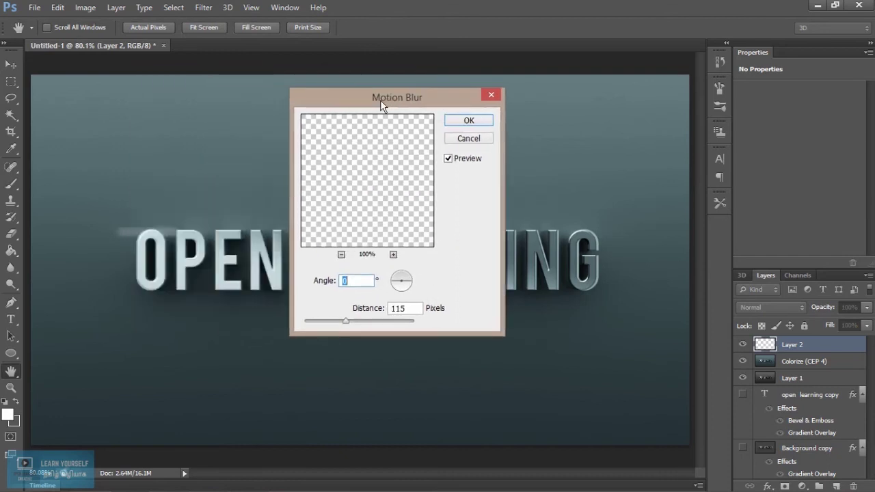
{"action": "left_click", "coordinate": [469, 123]}
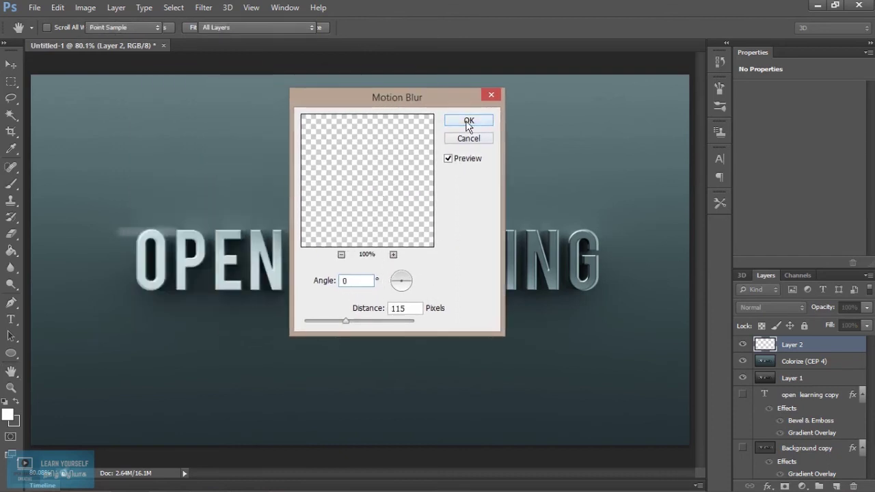
{"action": "left_click", "coordinate": [11, 65]}
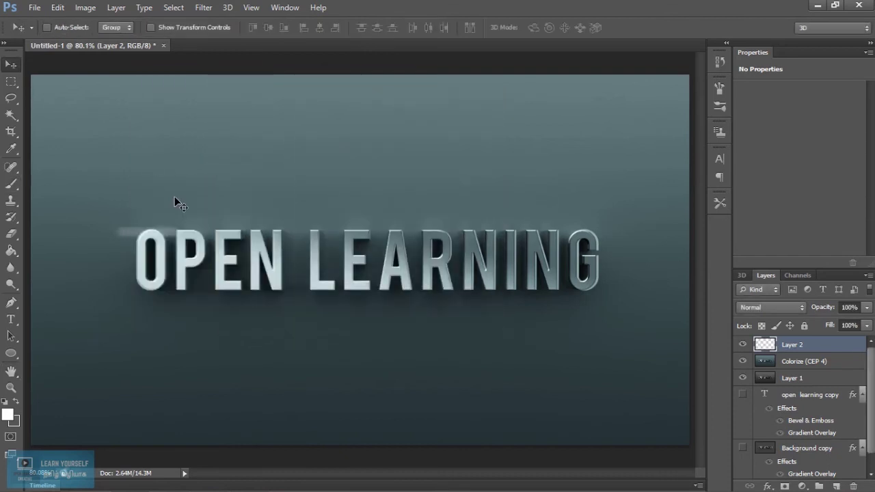
Step: Squash the blurred streak vertically to about 31.82% height with Free Transform
{"action": "key", "text": "ctrl+t"}
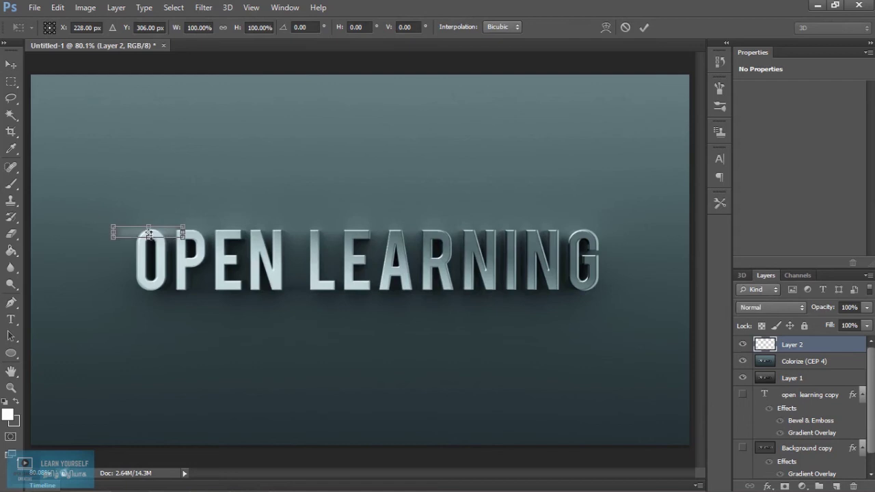
{"action": "left_click_drag", "start_coordinate": [149, 236], "coordinate": [149, 230]}
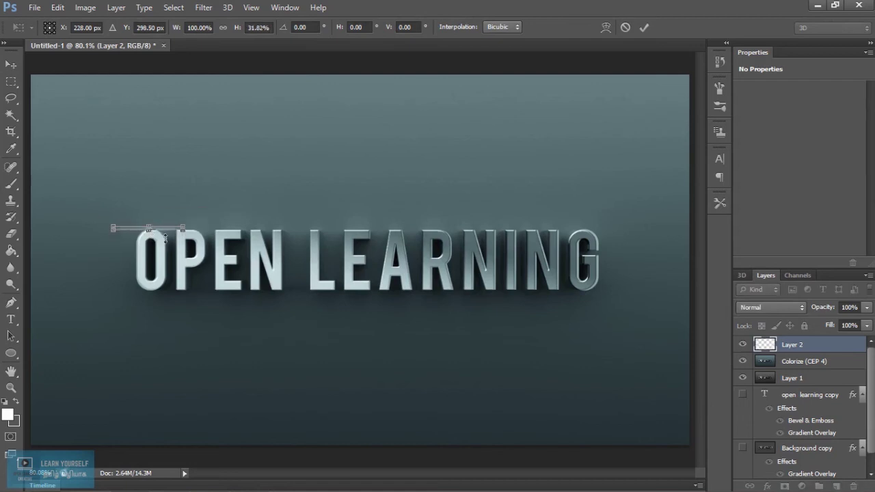
{"action": "key", "text": "v"}
{"action": "left_click", "coordinate": [382, 195]}
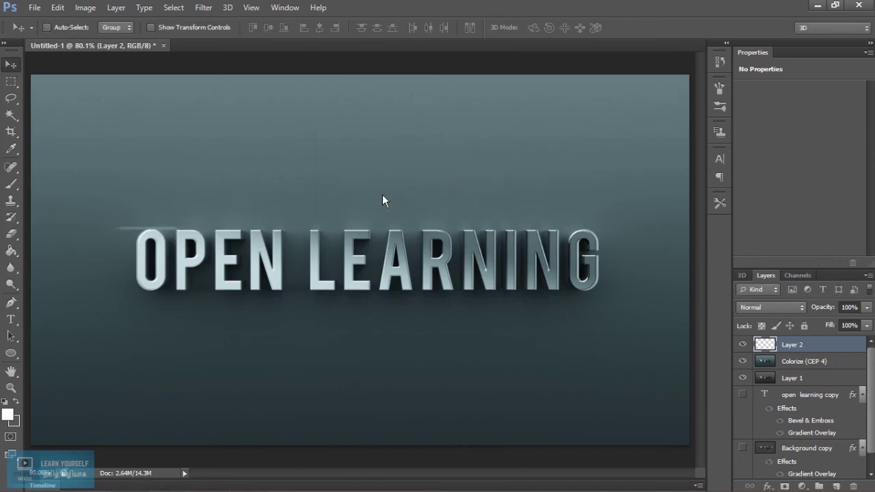
Step: Set Layer 2 to Color Dodge at 43% opacity and position the streak over the O
{"action": "left_click", "coordinate": [776, 307]}
{"action": "left_click", "coordinate": [765, 121]}
{"action": "left_click_drag", "start_coordinate": [201, 235], "coordinate": [170, 233]}
{"action": "key", "text": "Down"}
{"action": "key", "text": "Down"}
{"action": "key", "text": "Down"}
{"action": "left_click", "coordinate": [867, 307]}
{"action": "left_click_drag", "start_coordinate": [867, 322], "coordinate": [848, 324]}
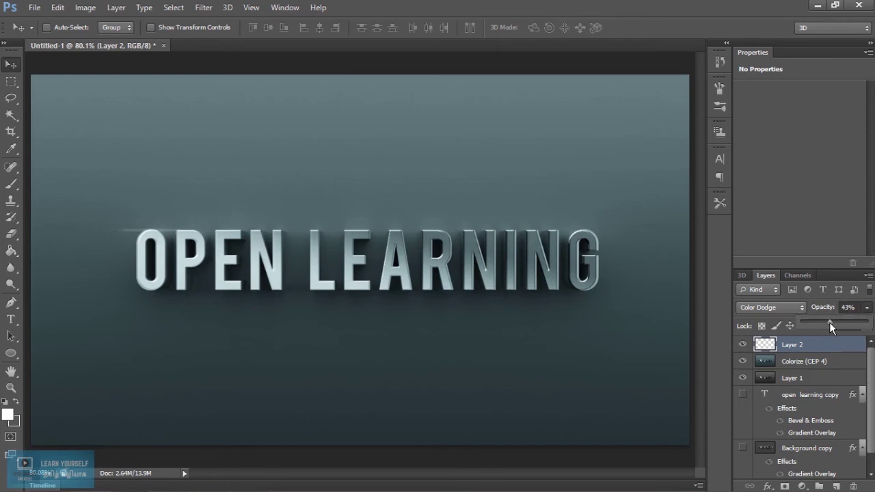
{"action": "left_click", "coordinate": [169, 272]}
Step: Paint a highlight dot atop the O and soften it with a 5.5-pixel Gaussian Blur
{"action": "key", "text": "b"}
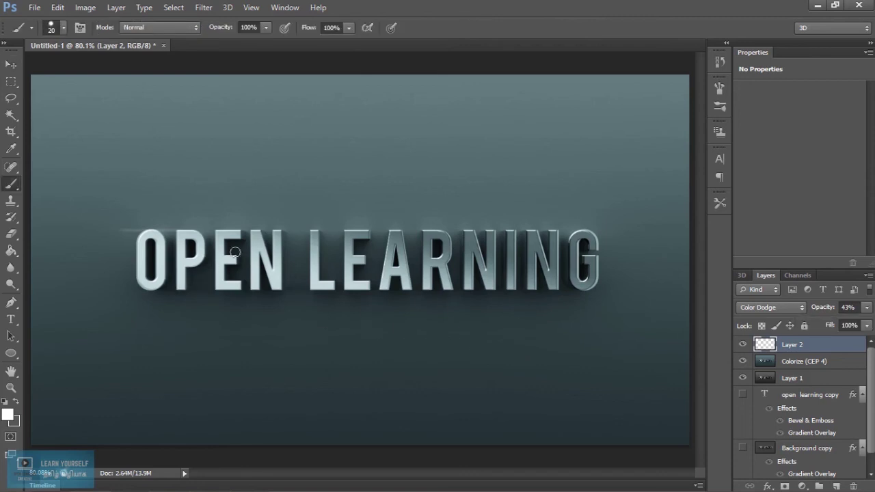
{"action": "left_click", "coordinate": [151, 231]}
{"action": "left_click", "coordinate": [205, 8]}
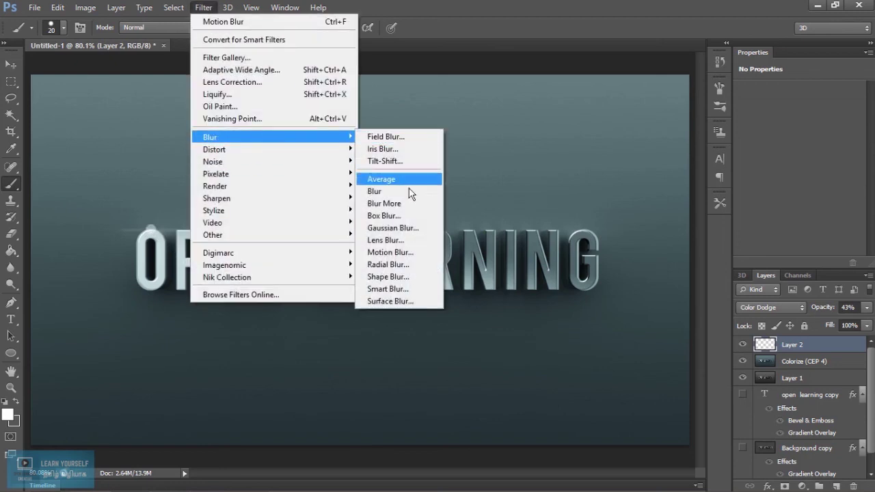
{"action": "left_click", "coordinate": [415, 228]}
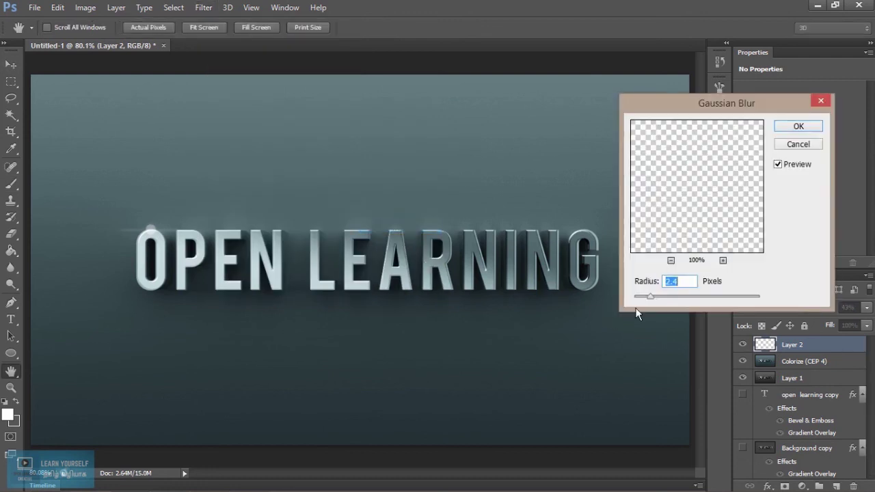
{"action": "left_click_drag", "start_coordinate": [651, 298], "coordinate": [669, 302]}
{"action": "key", "text": "b"}
{"action": "left_click", "coordinate": [777, 146]}
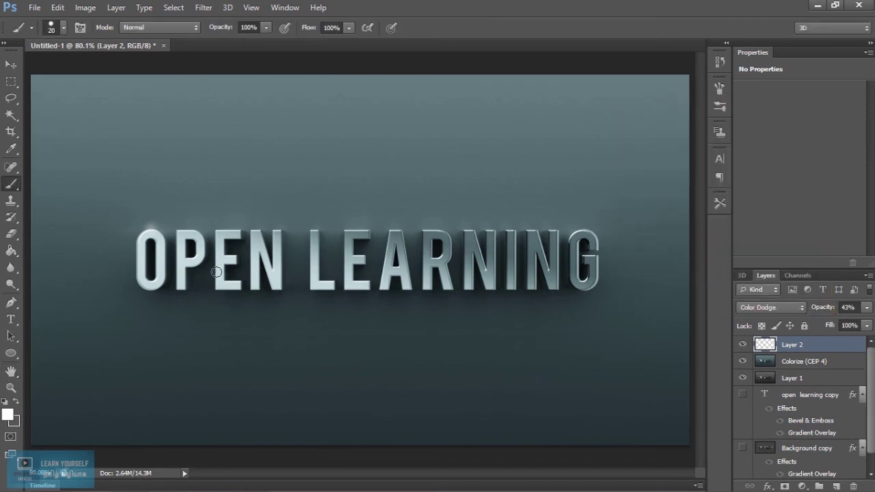
{"action": "left_click", "coordinate": [11, 286]}
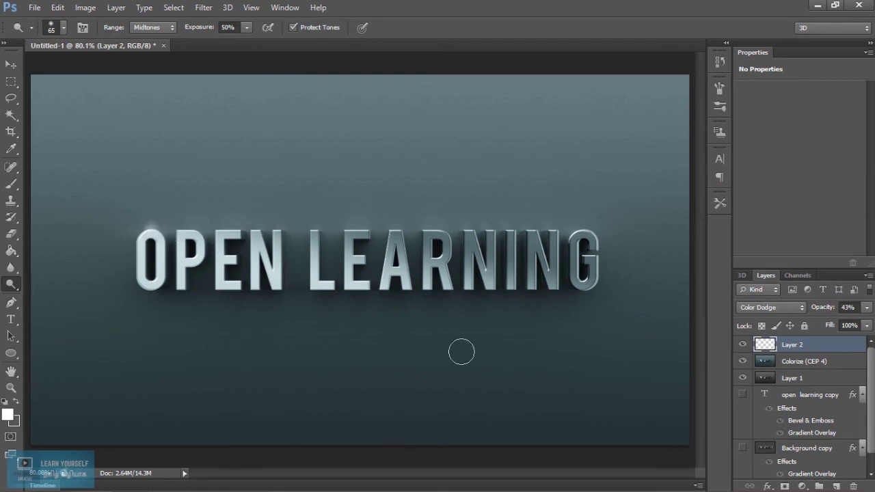
{"action": "left_click", "coordinate": [801, 362]}
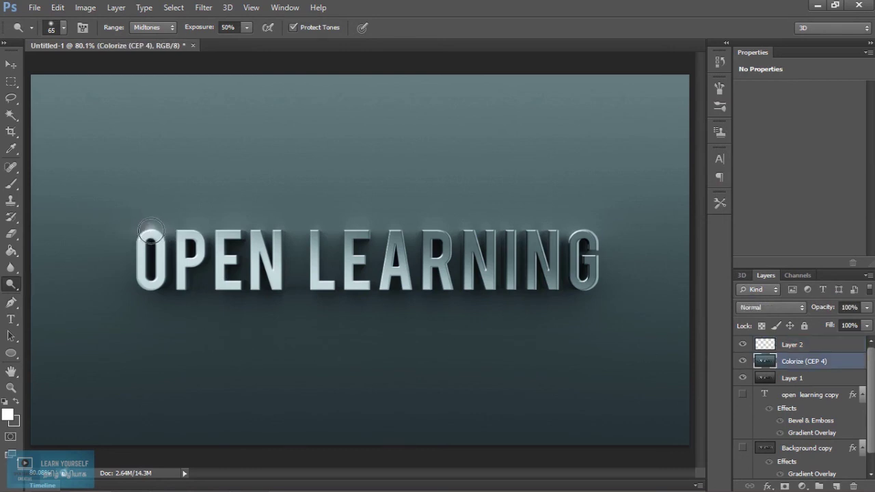
{"action": "left_click_drag", "start_coordinate": [142, 231], "coordinate": [179, 231]}
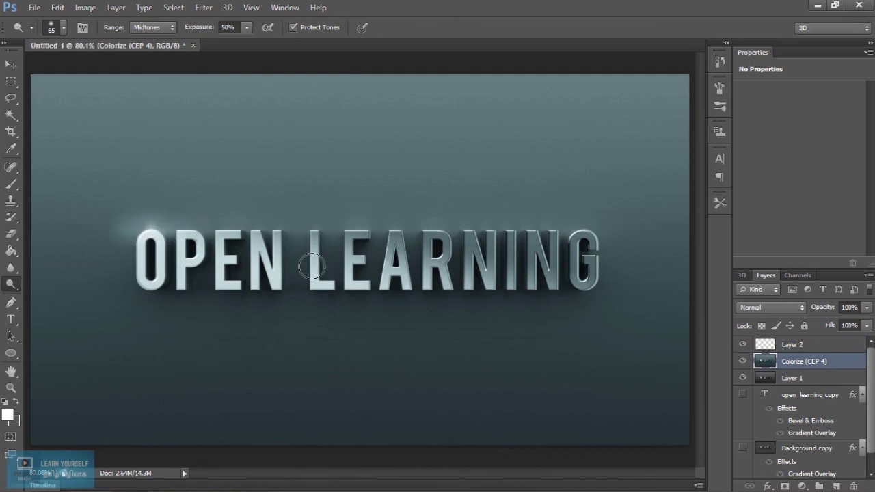
{"action": "key", "text": "ctrl+z"}
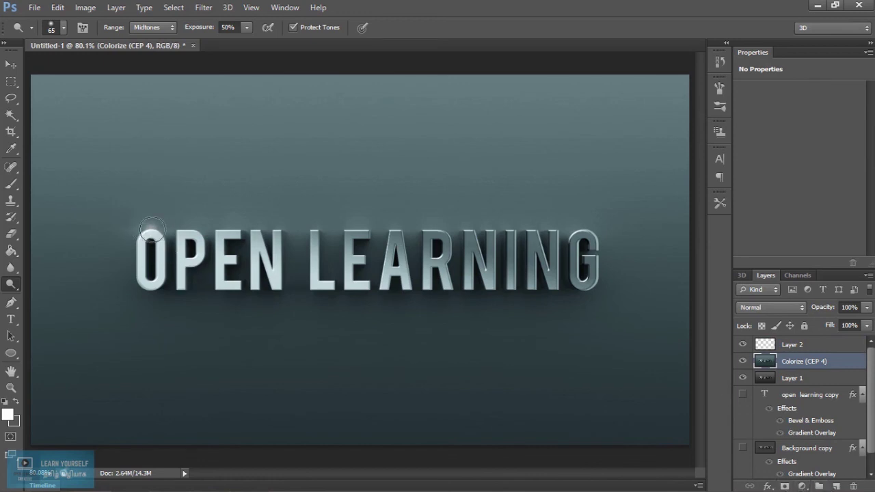
{"action": "scroll", "coordinate": [183, 267], "scroll_direction": "up", "scroll_amount": 2}
{"action": "scroll", "coordinate": [183, 267], "scroll_direction": "up", "scroll_amount": 1}
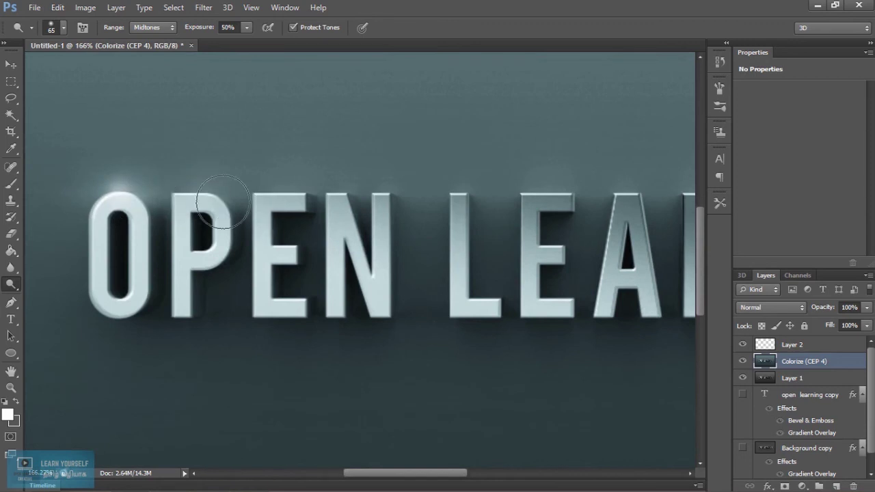
{"action": "mouse_move", "coordinate": [377, 199]}
{"action": "left_mouse_down"}
{"action": "mouse_move", "coordinate": [228, 213]}
{"action": "mouse_move", "coordinate": [394, 232]}
{"action": "left_mouse_up"}
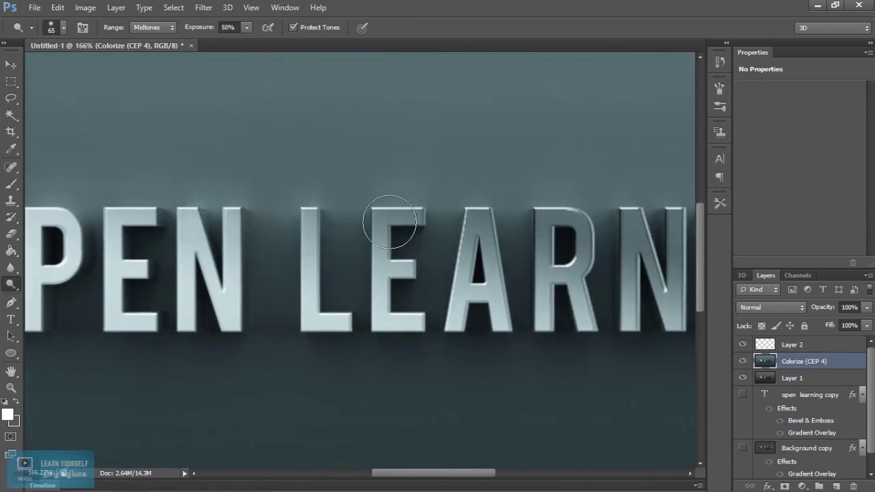
{"action": "mouse_move", "coordinate": [455, 228]}
{"action": "left_mouse_down"}
{"action": "mouse_move", "coordinate": [188, 238]}
{"action": "mouse_move", "coordinate": [441, 221]}
{"action": "mouse_move", "coordinate": [473, 209]}
{"action": "left_mouse_up"}
{"action": "scroll", "coordinate": [450, 315], "scroll_direction": "down", "scroll_amount": 3}
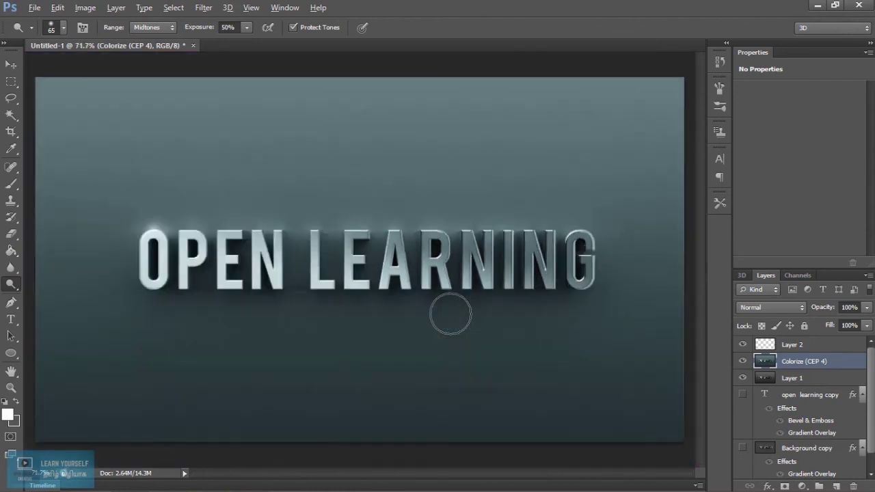
{"action": "scroll", "coordinate": [451, 315], "scroll_direction": "up", "scroll_amount": 2}
{"action": "left_click_drag", "start_coordinate": [266, 249], "coordinate": [231, 271]}
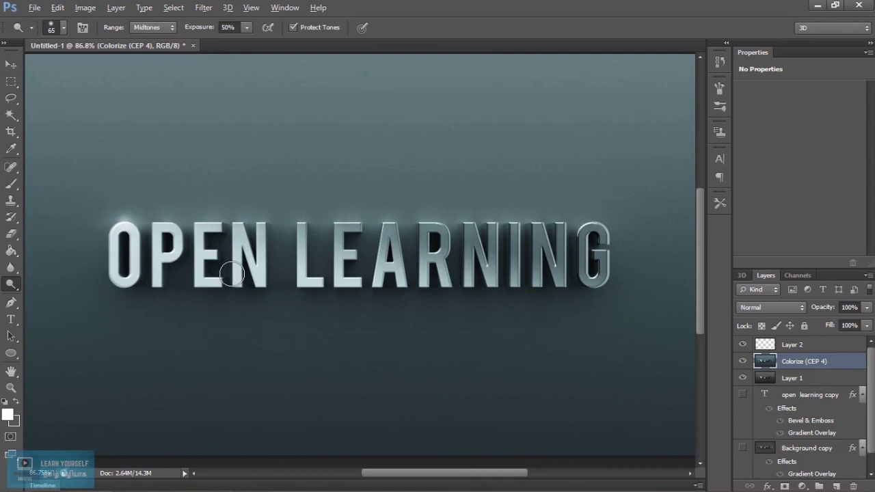
{"action": "scroll", "coordinate": [232, 270], "scroll_direction": "down", "scroll_amount": 1}
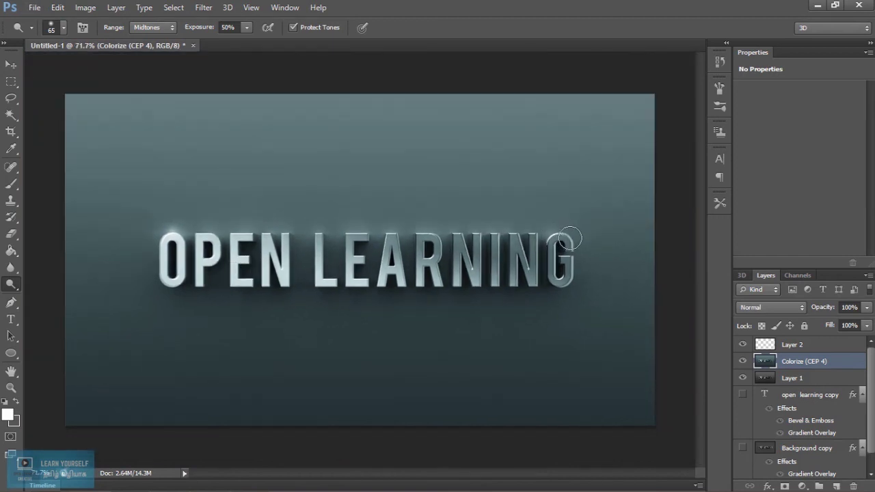
{"action": "left_click", "coordinate": [788, 346]}
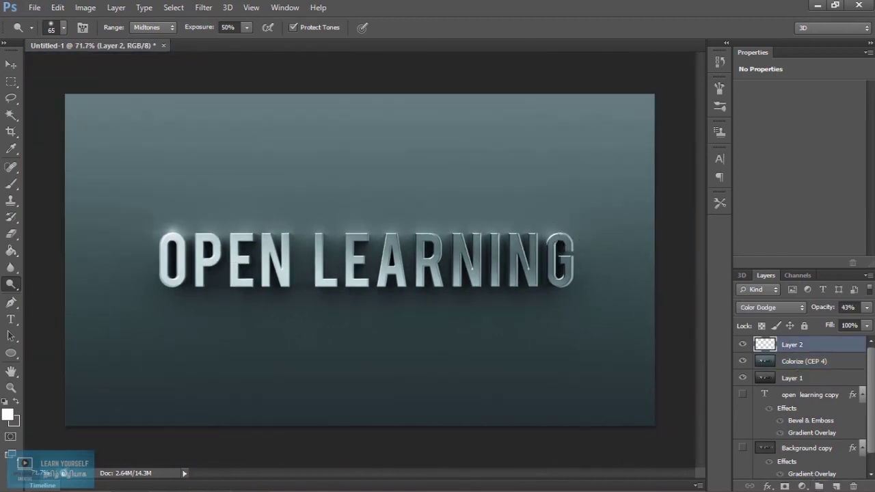
Step: On a new Color Dodge Layer 3, paint a large white dab over LEARNING's L
{"action": "left_click", "coordinate": [836, 486]}
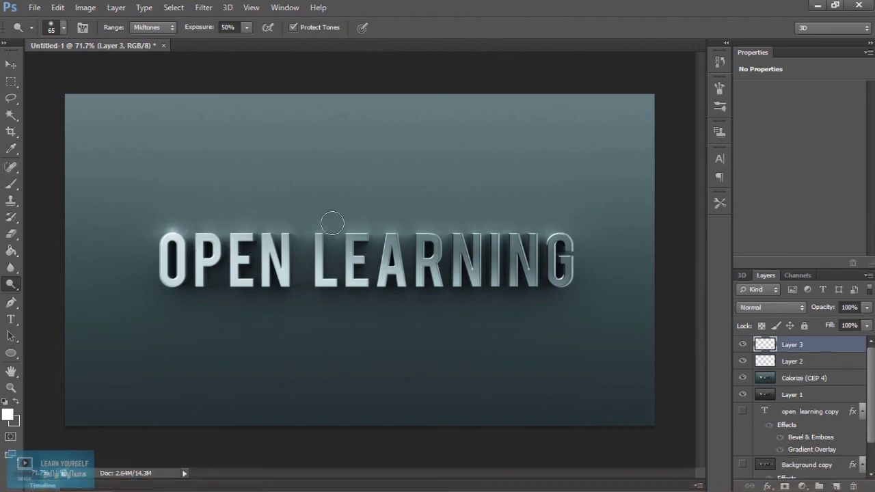
{"action": "key", "text": "b"}
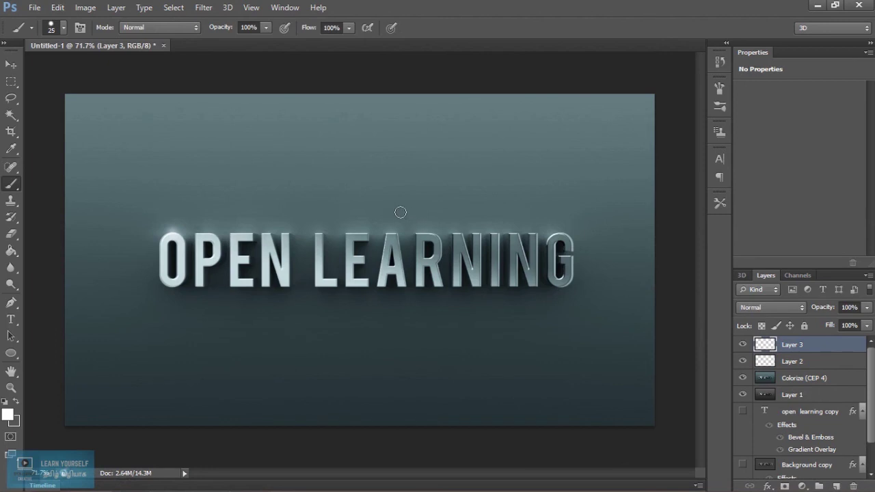
{"action": "key", "text": "bracketright"}
{"action": "key", "text": "bracketright"}
{"action": "key", "text": "bracketright"}
{"action": "left_click", "coordinate": [344, 252]}
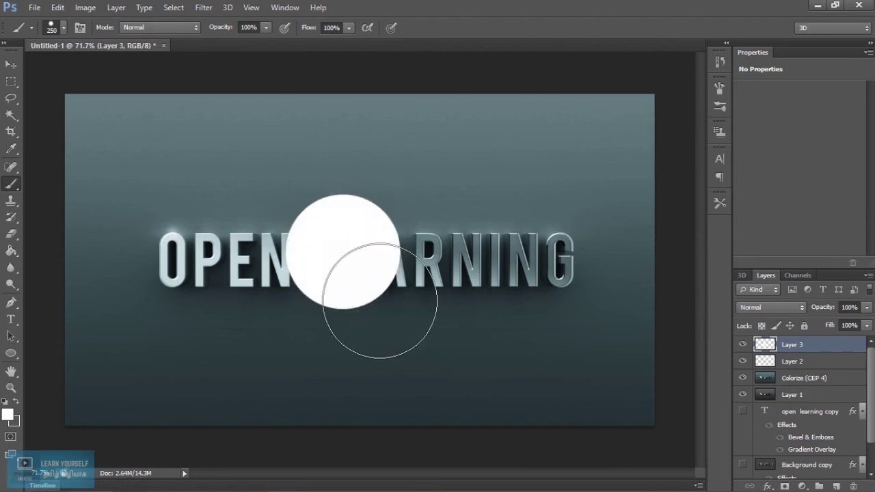
{"action": "left_click", "coordinate": [775, 307]}
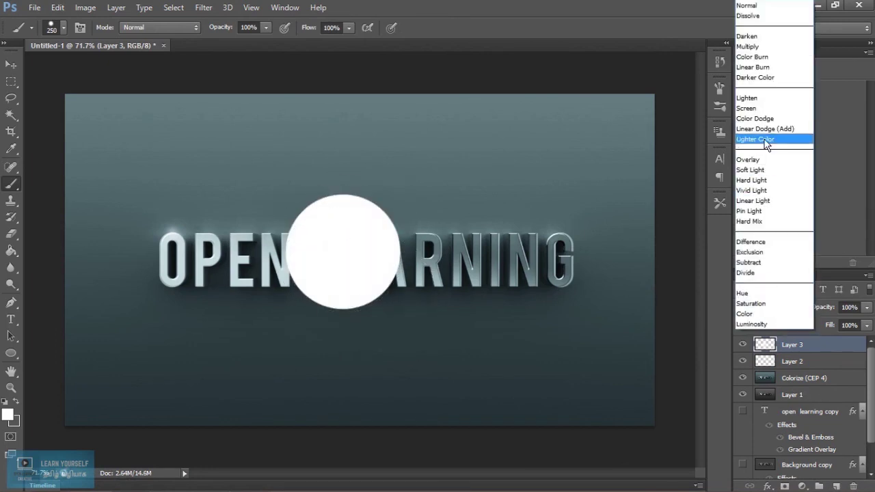
{"action": "left_click", "coordinate": [765, 123]}
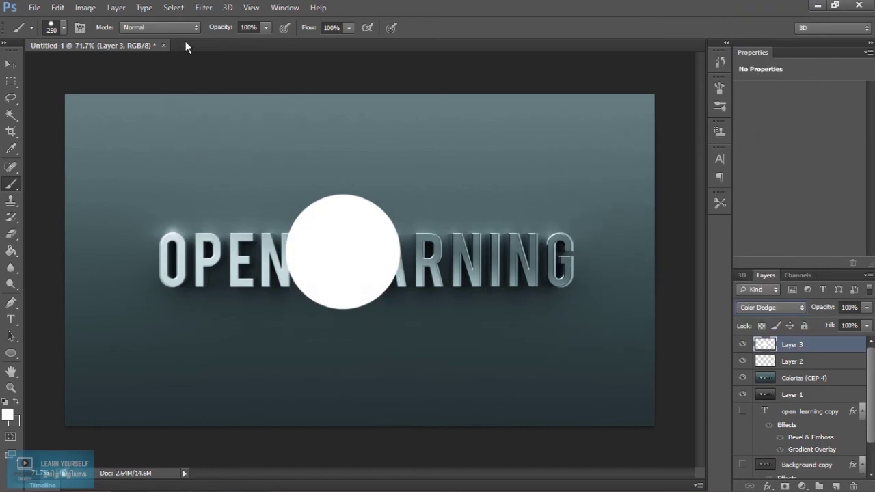
{"action": "left_click", "coordinate": [204, 8]}
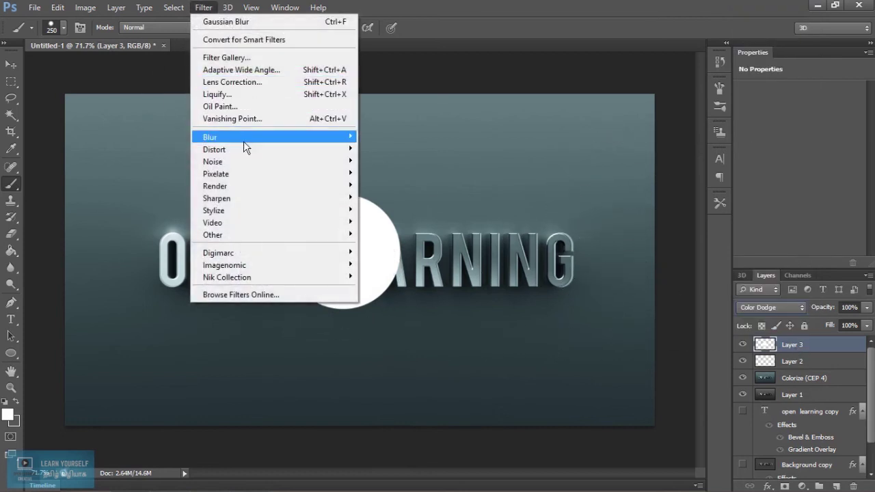
Step: Soften Layer 3's white circle with a 137.6-pixel Gaussian Blur
{"action": "left_click", "coordinate": [776, 309]}
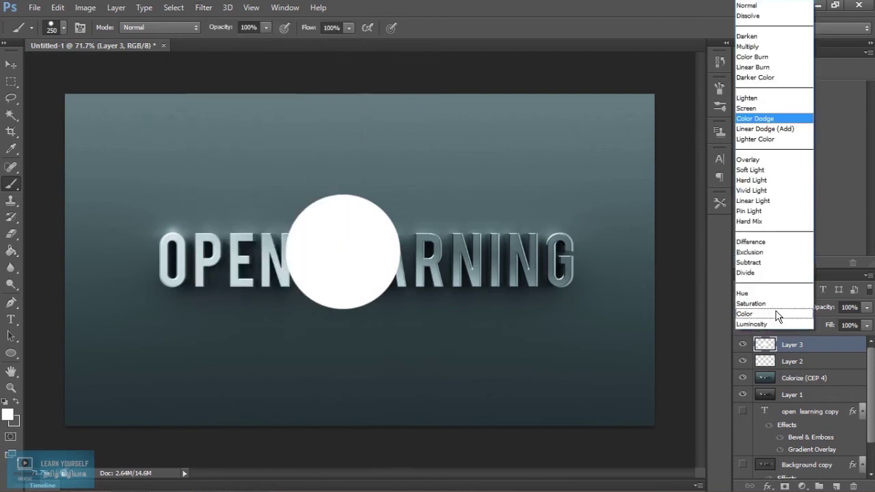
{"action": "left_click", "coordinate": [668, 214]}
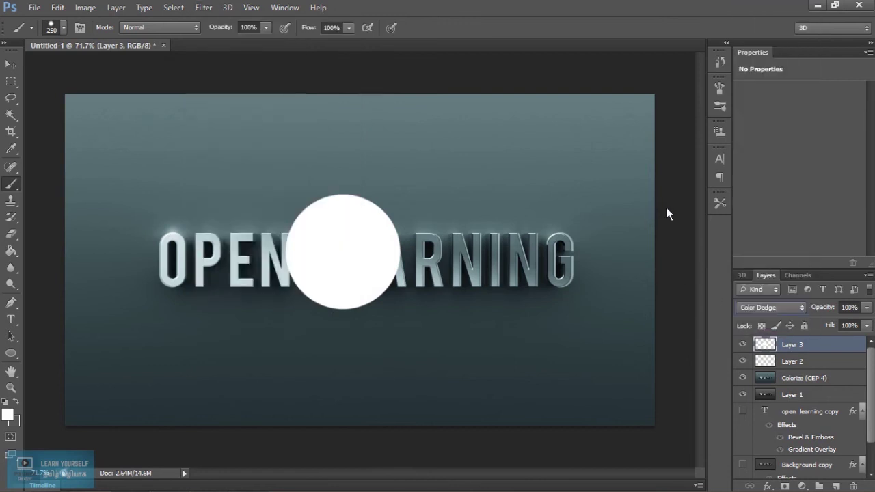
{"action": "left_click", "coordinate": [204, 8]}
{"action": "mouse_move", "coordinate": [209, 137]}
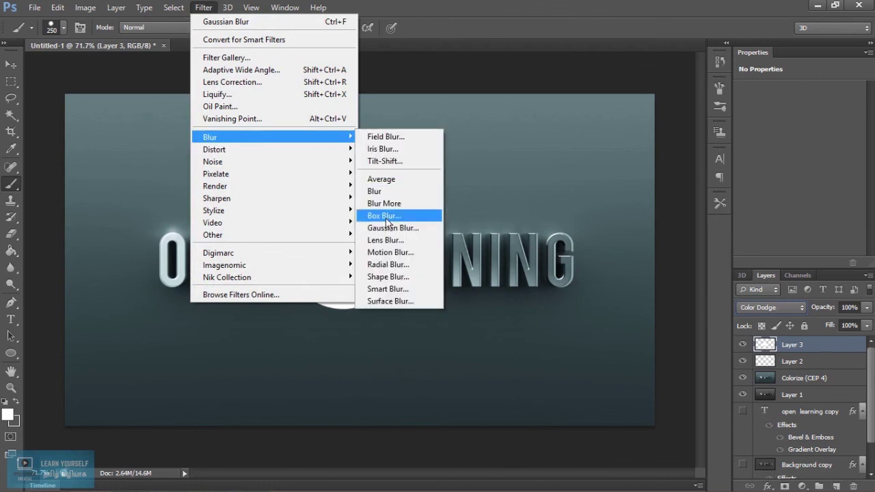
{"action": "left_click", "coordinate": [394, 229]}
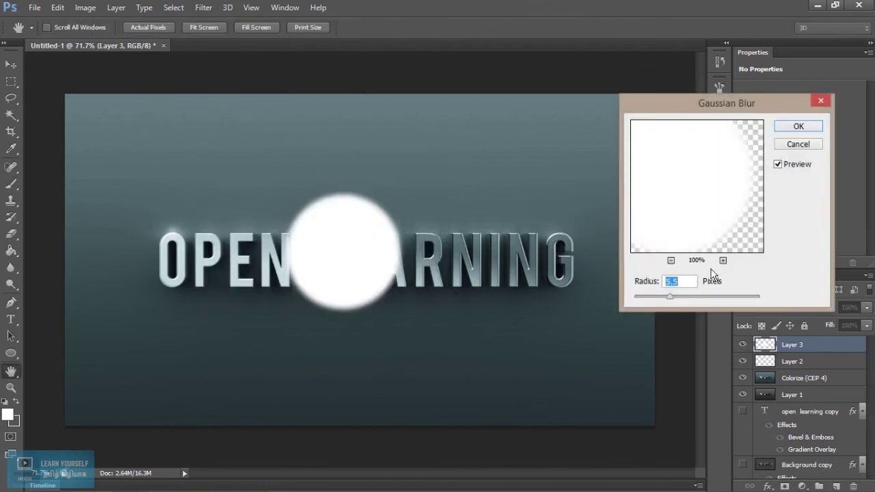
{"action": "left_click_drag", "start_coordinate": [703, 299], "coordinate": [721, 299]}
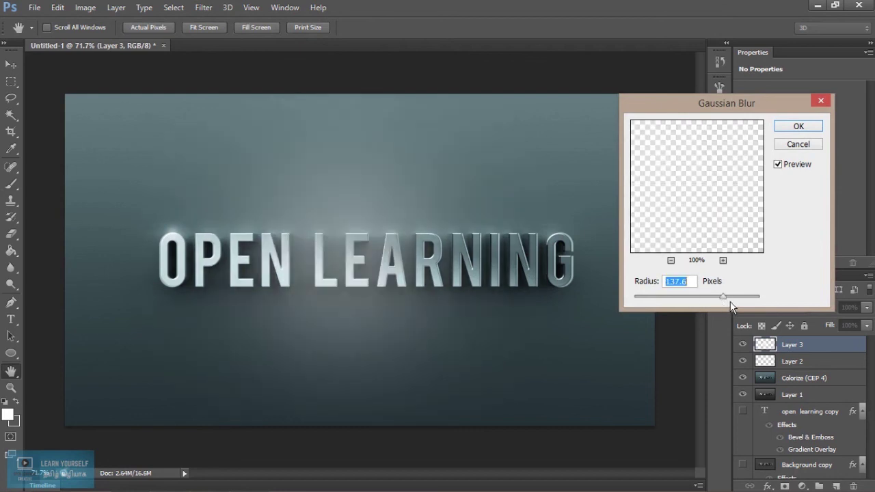
{"action": "left_click", "coordinate": [799, 126]}
Step: Move the blurred glow up above the left half of the text
{"action": "left_click", "coordinate": [11, 81]}
{"action": "left_click", "coordinate": [11, 64]}
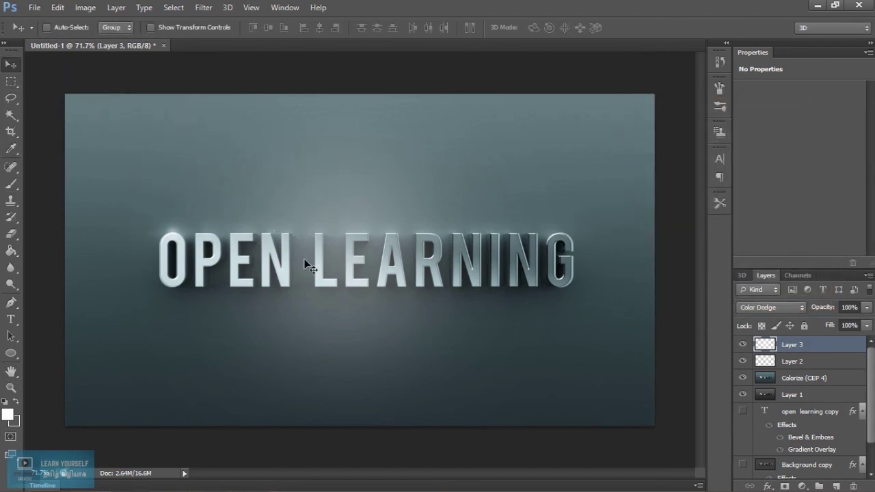
{"action": "left_click_drag", "start_coordinate": [346, 253], "coordinate": [269, 126]}
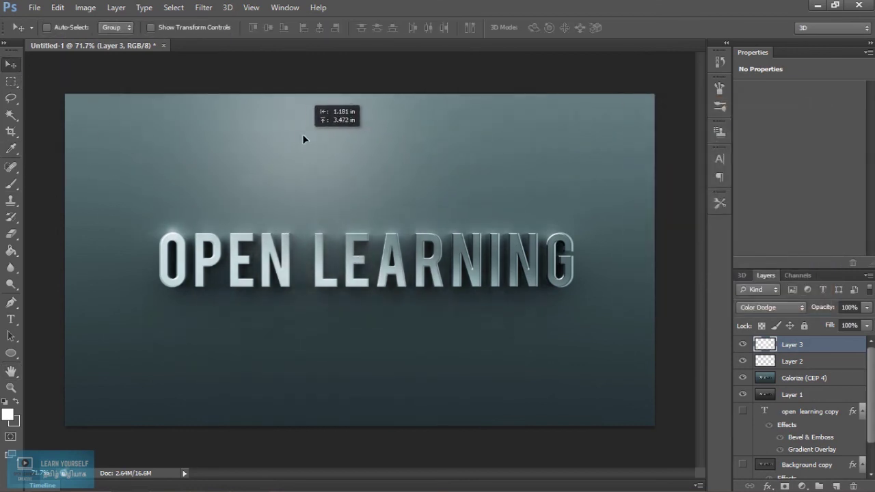
{"action": "left_click_drag", "start_coordinate": [268, 124], "coordinate": [280, 133]}
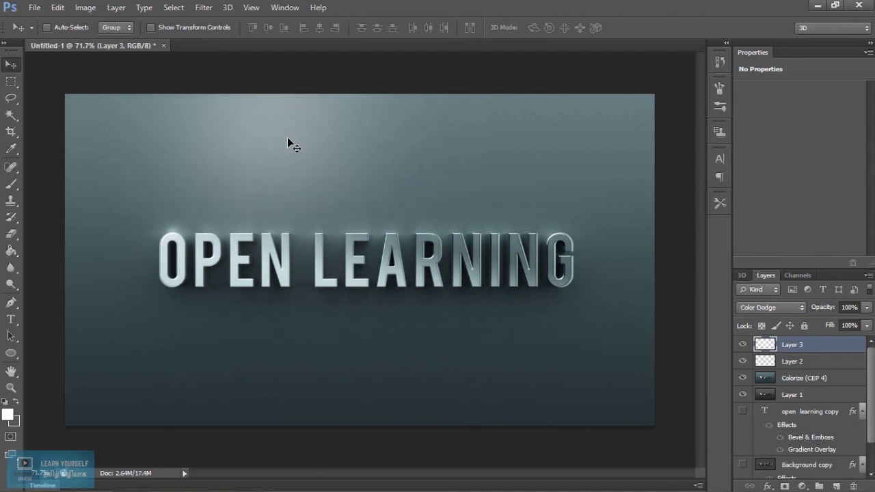
Step: Show the OPEN LEARNING artwork full screen and pan to frame the lettering
{"action": "key", "text": "f"}
{"action": "key", "text": "f"}
{"action": "key", "text": "ctrl+0"}
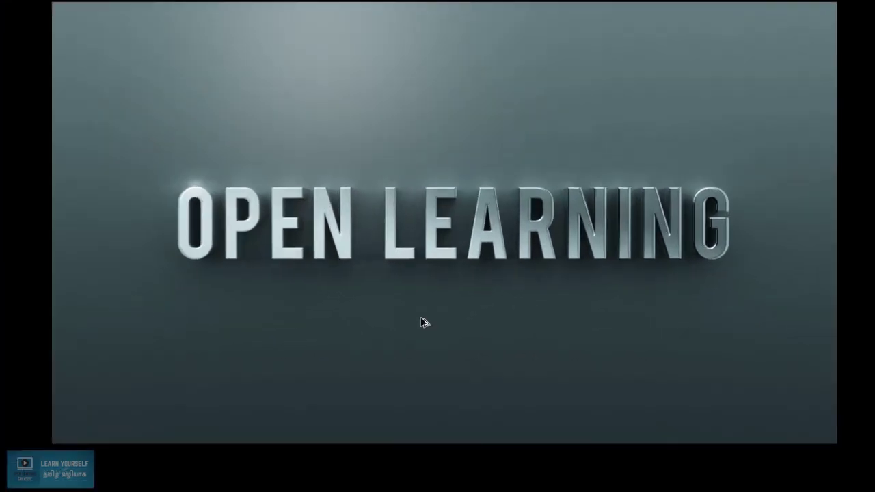
{"action": "key", "text": "alt+space"}
{"action": "left_click_drag", "start_coordinate": [422, 294], "coordinate": [411, 316]}
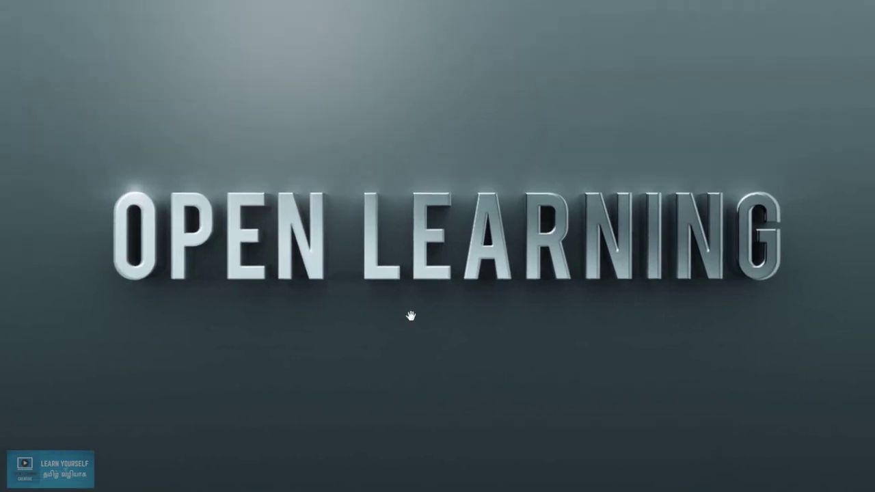